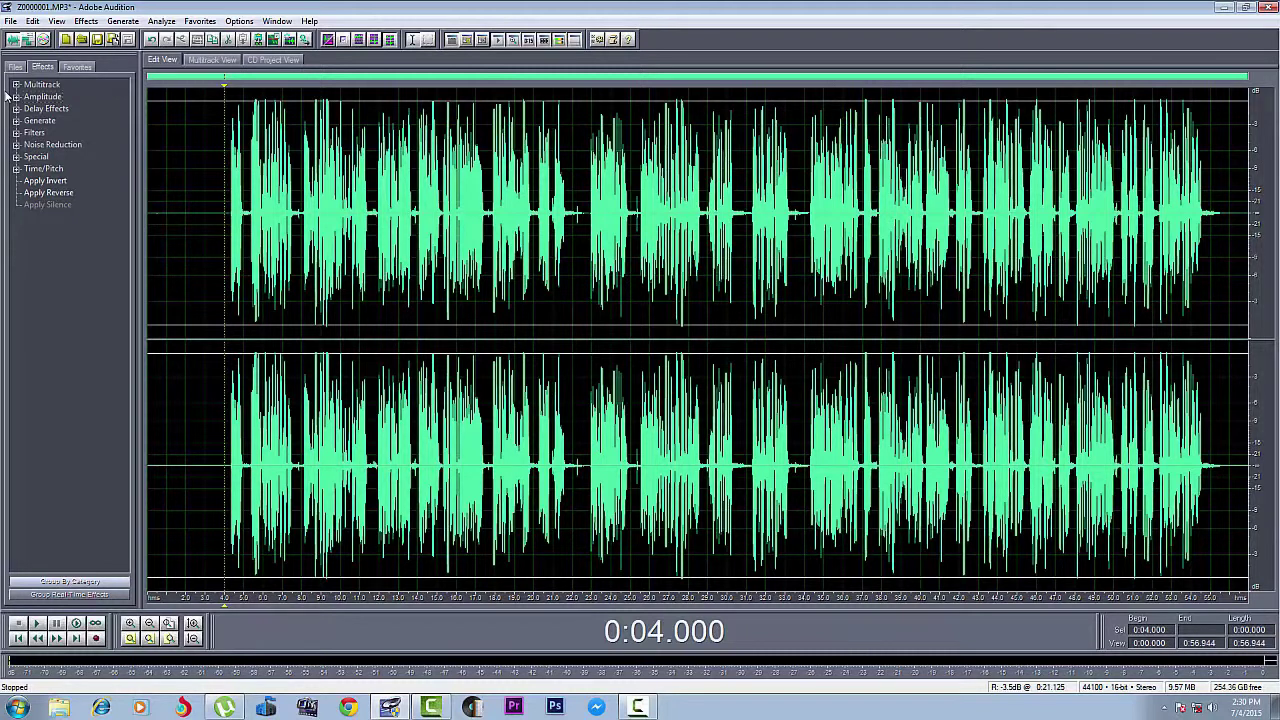
Switch to the multitrack session and play the Z0000001 clip on Track 1 from 0:04
left_click(28, 42)
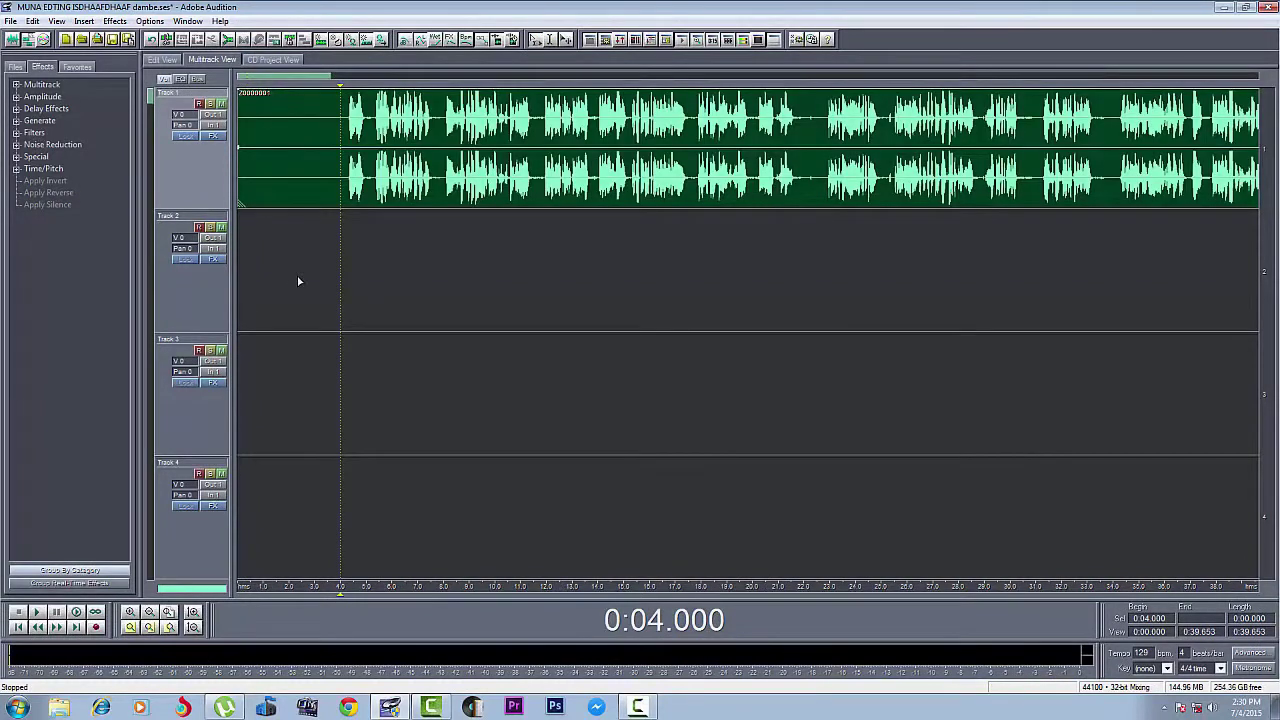
left_click_drag(330, 76, 371, 79)
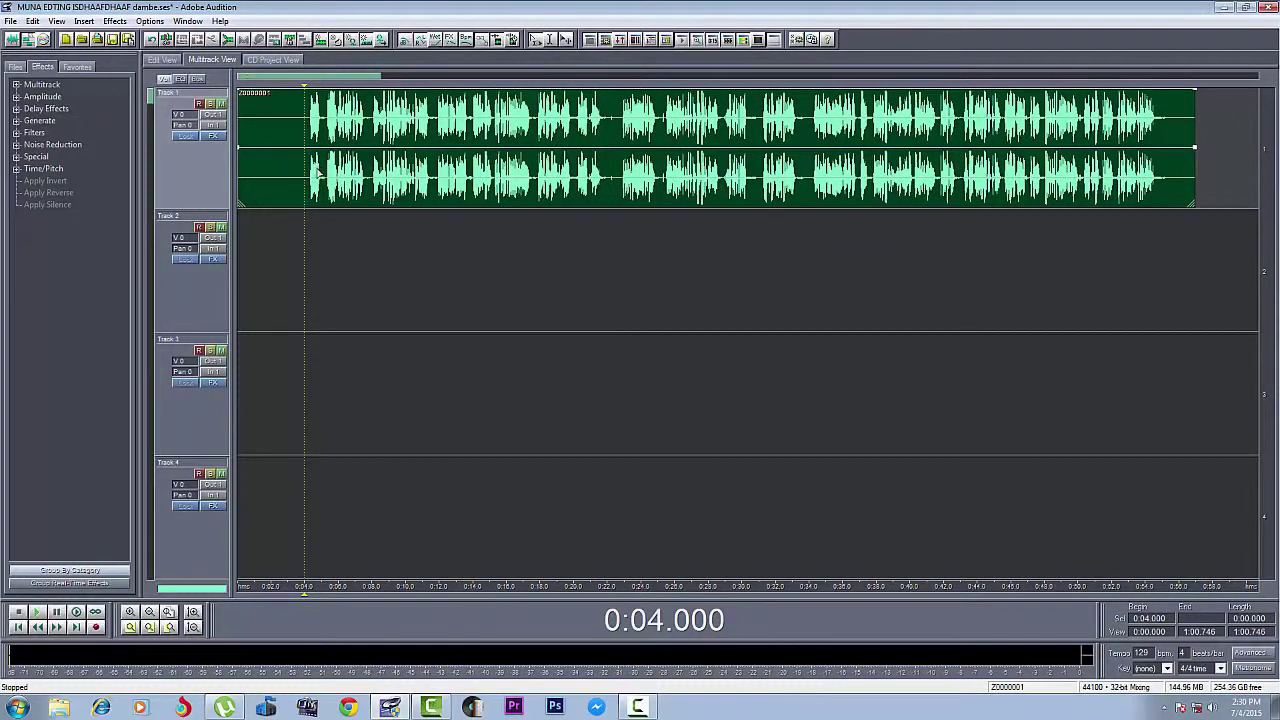
key("space")
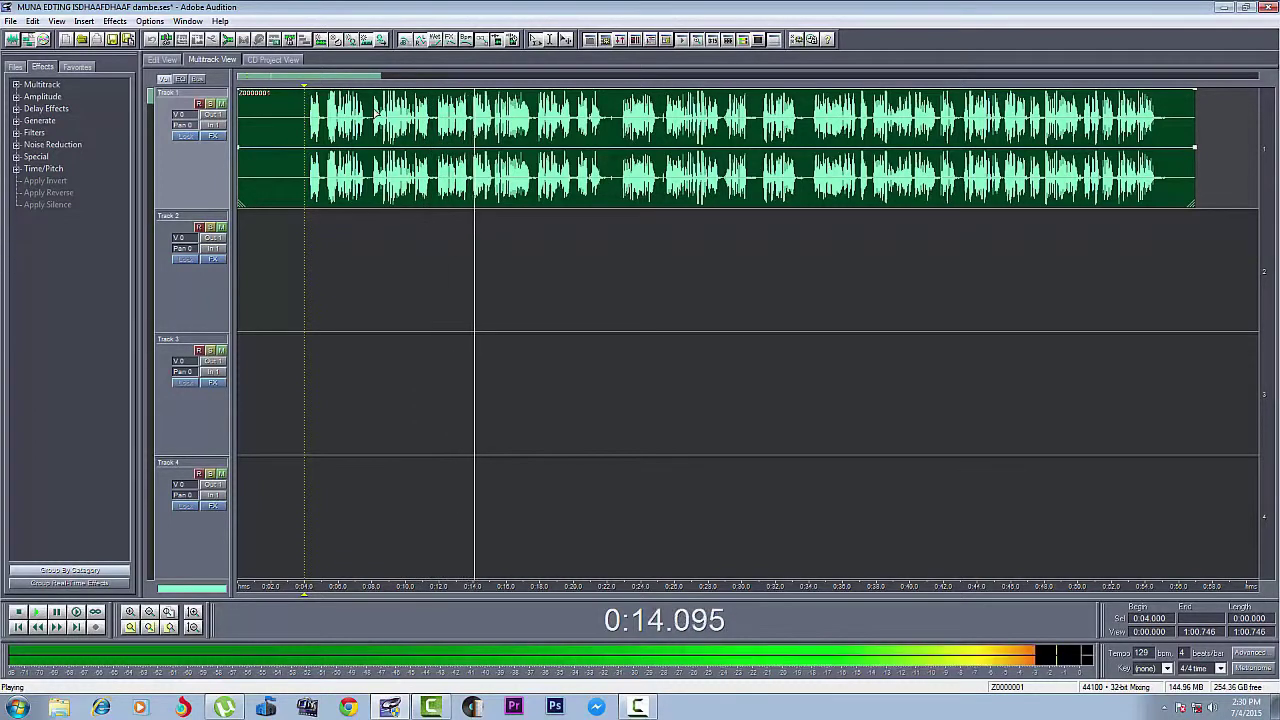
key("space")
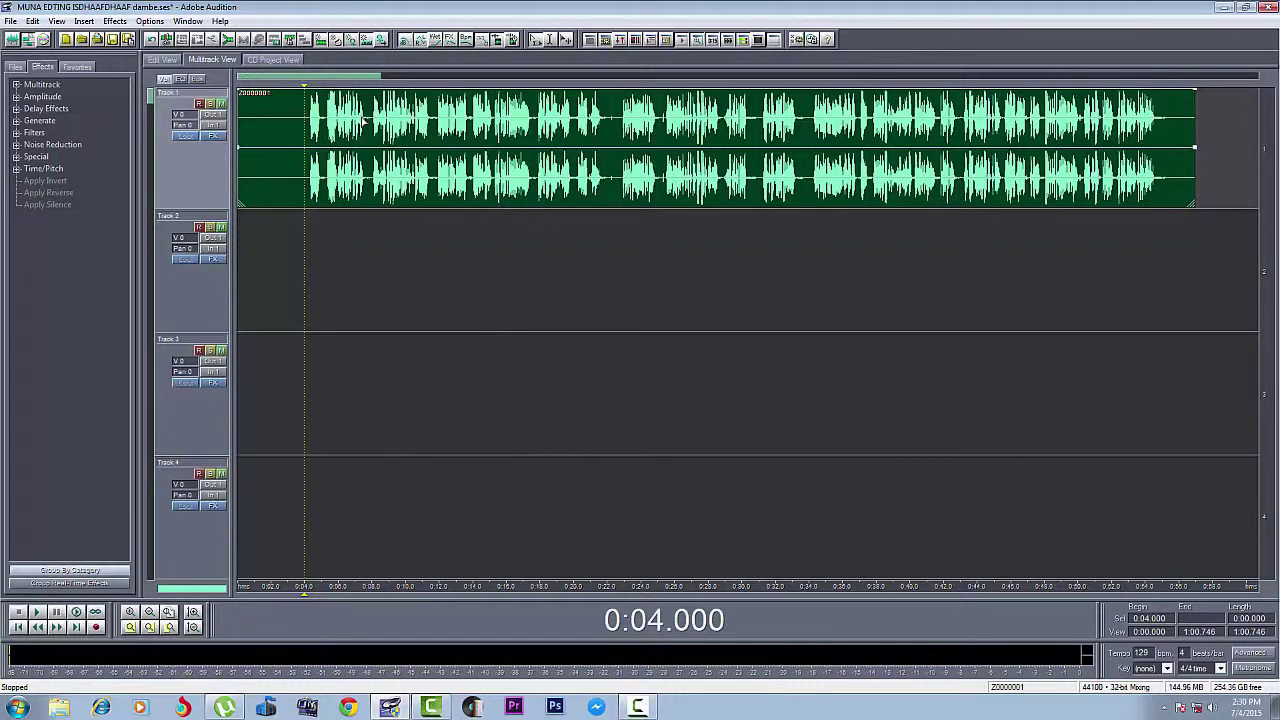
Split the Z0000001 clip on Track 1 at 0:08, in the pause after the second phrase
left_click(367, 120)
left_click(371, 120)
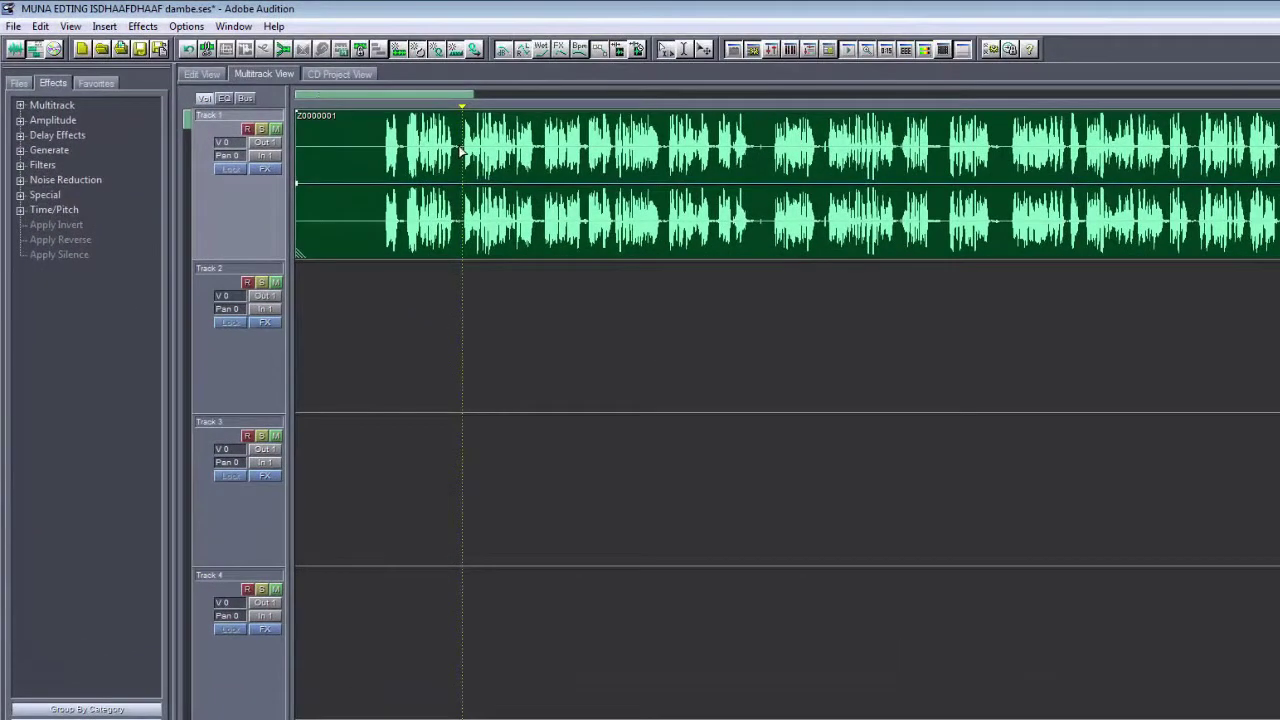
right_click(370, 120)
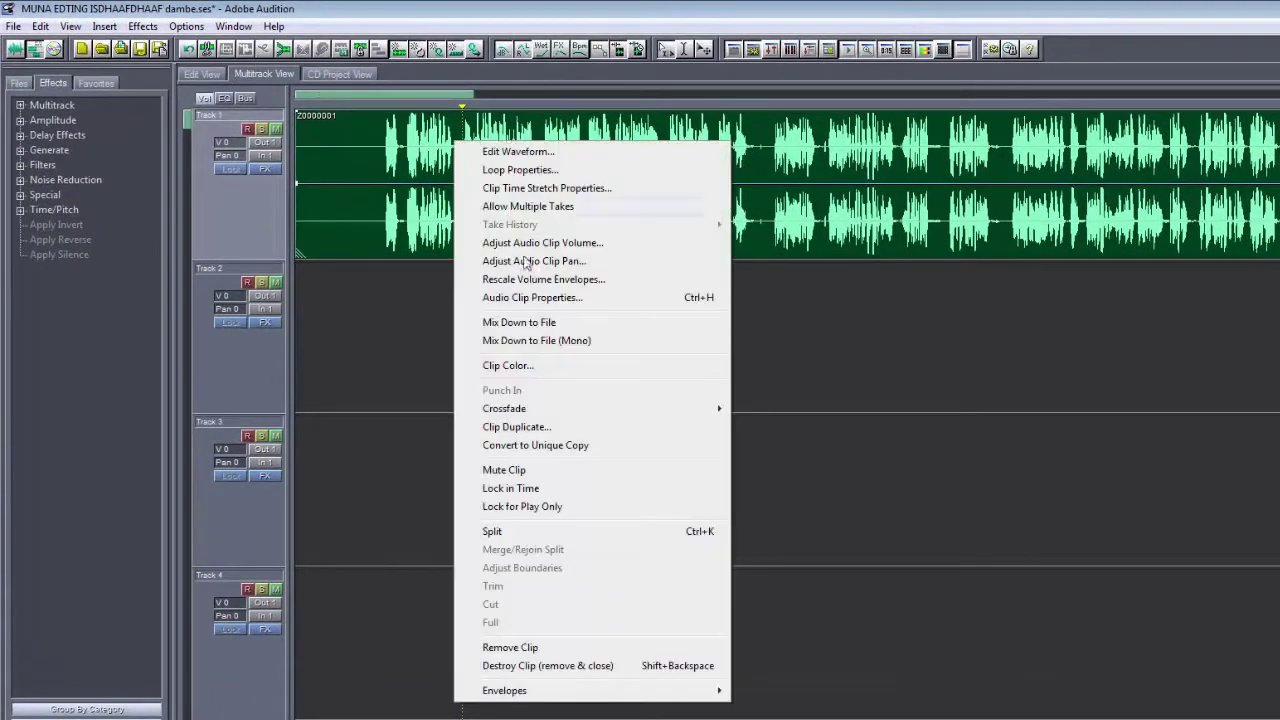
left_click(404, 400)
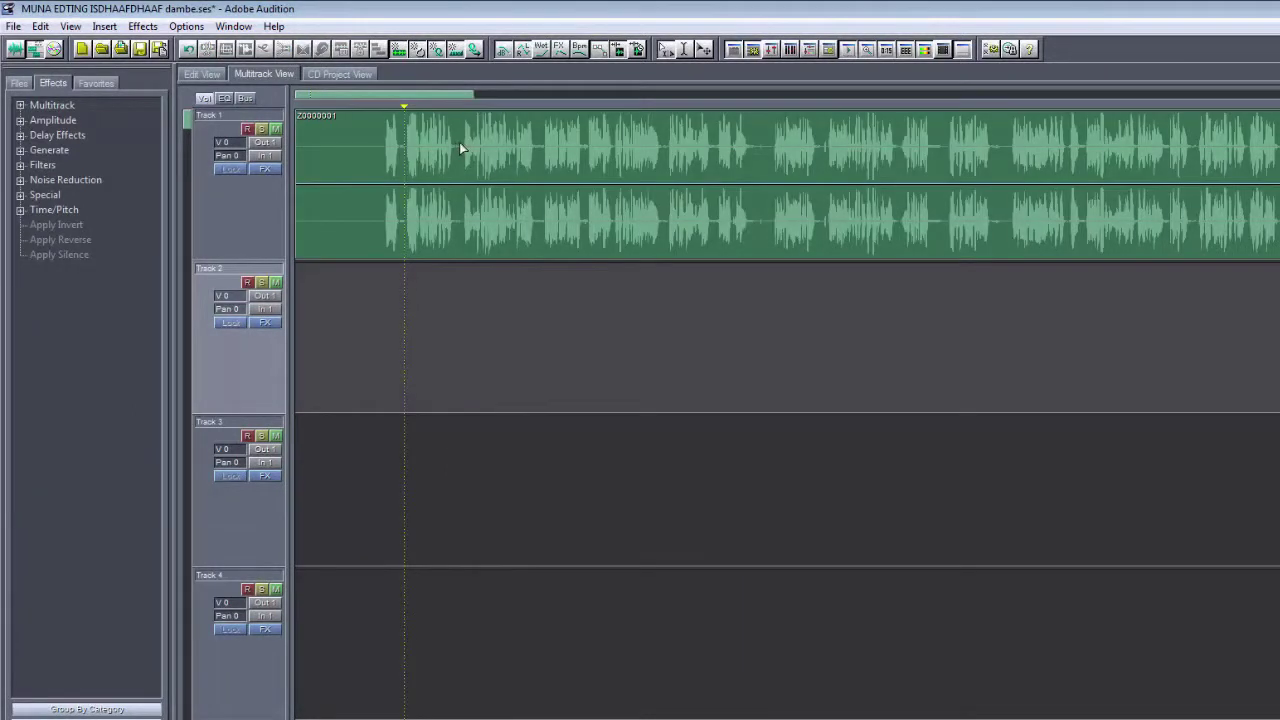
left_click(463, 146)
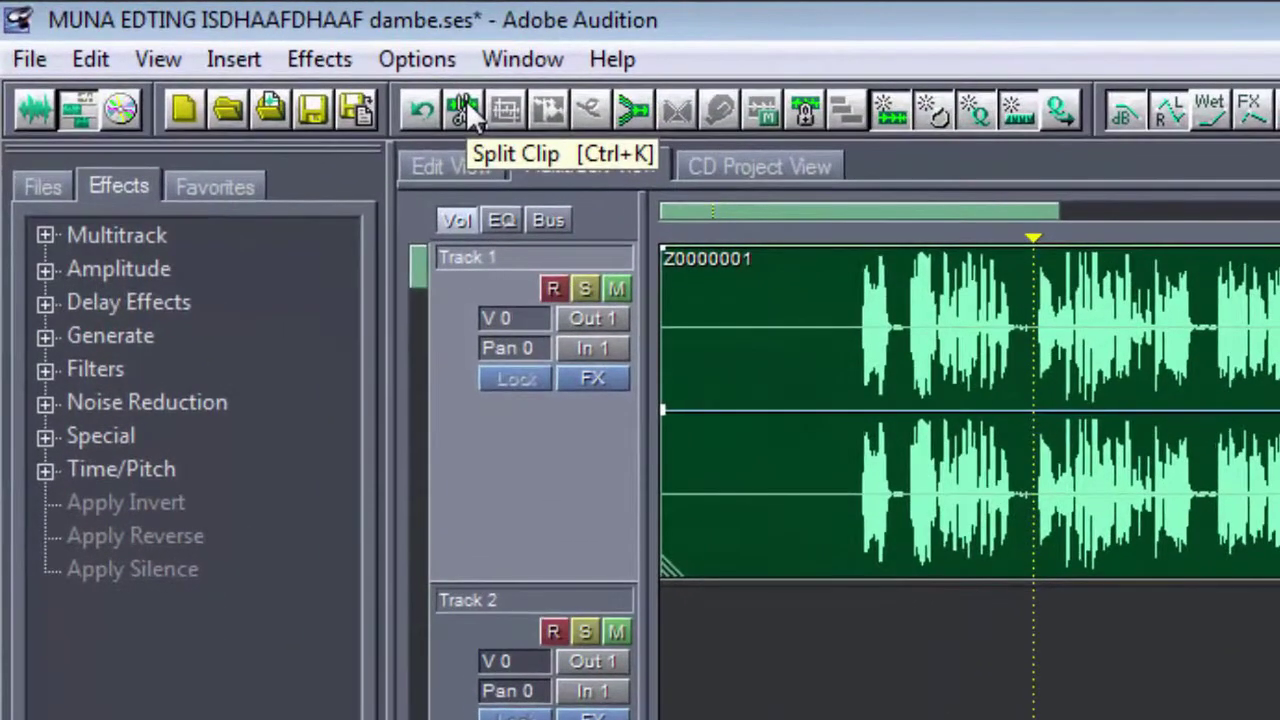
left_click(285, 66)
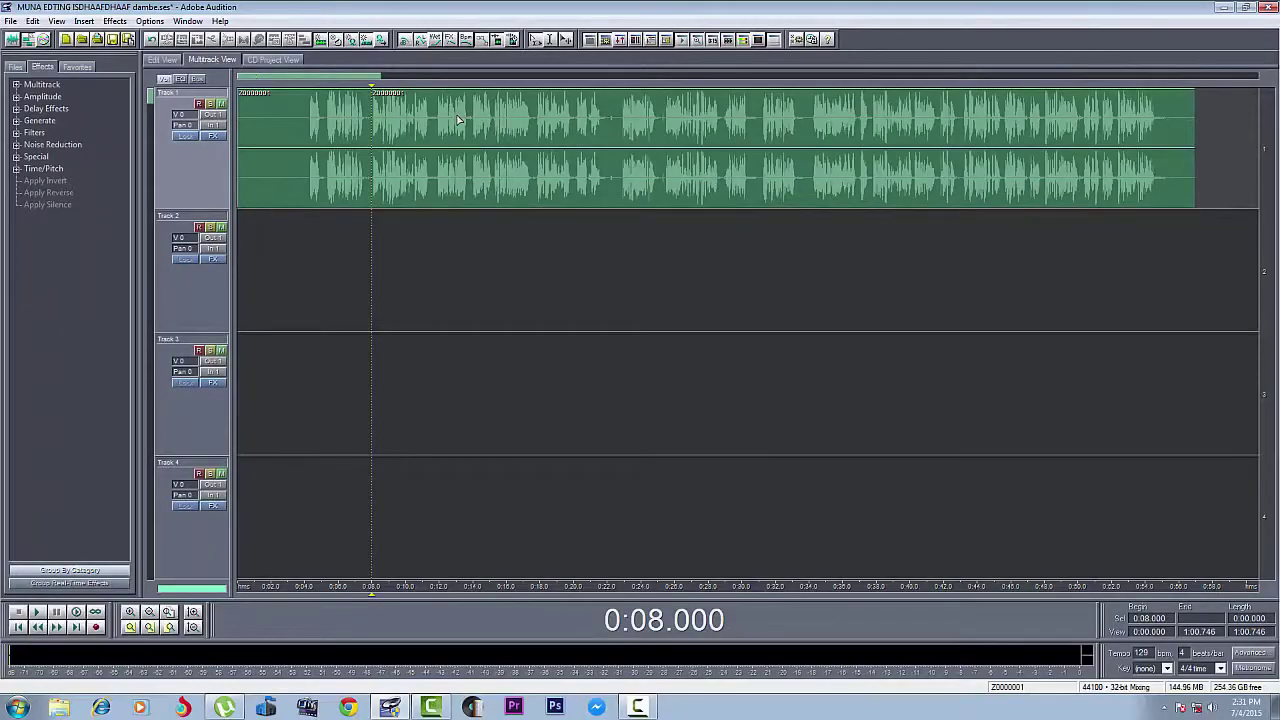
Split the remaining Track 1 clip at about 0:13.8 and move the separated middle section to Track 3 at about 0:50
left_click(594, 149)
key("space")
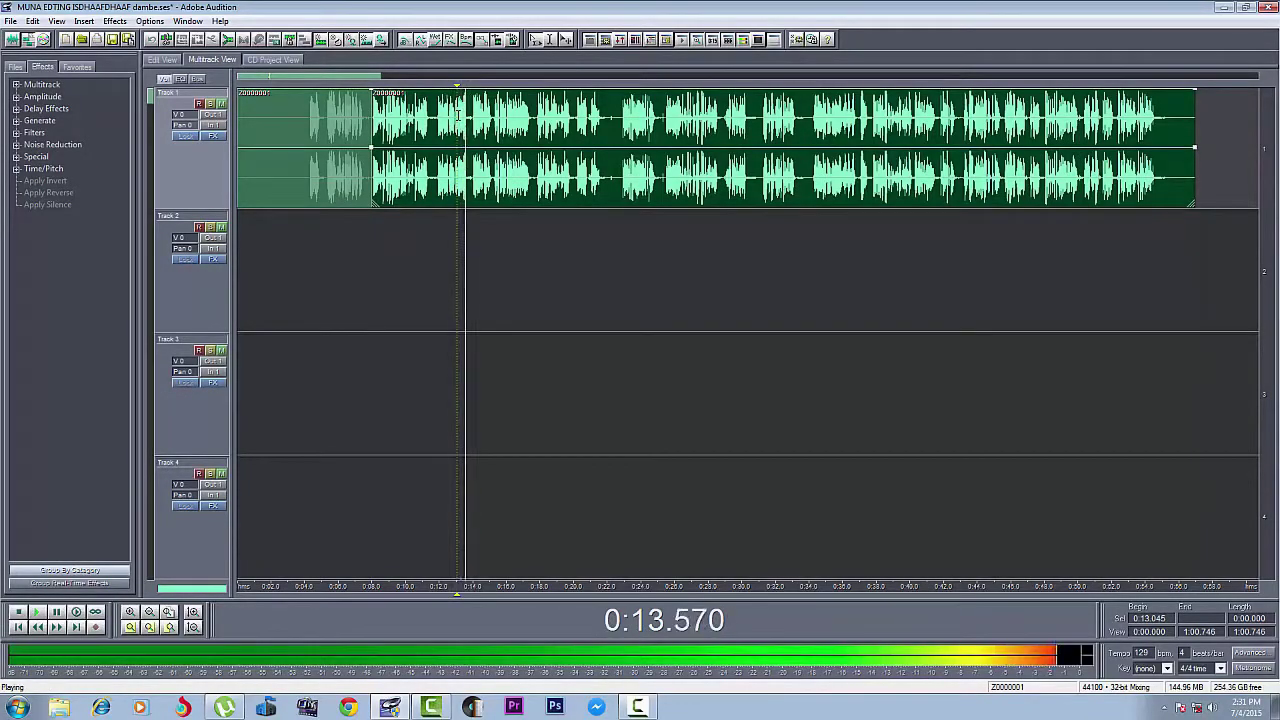
key("space")
left_click(469, 118)
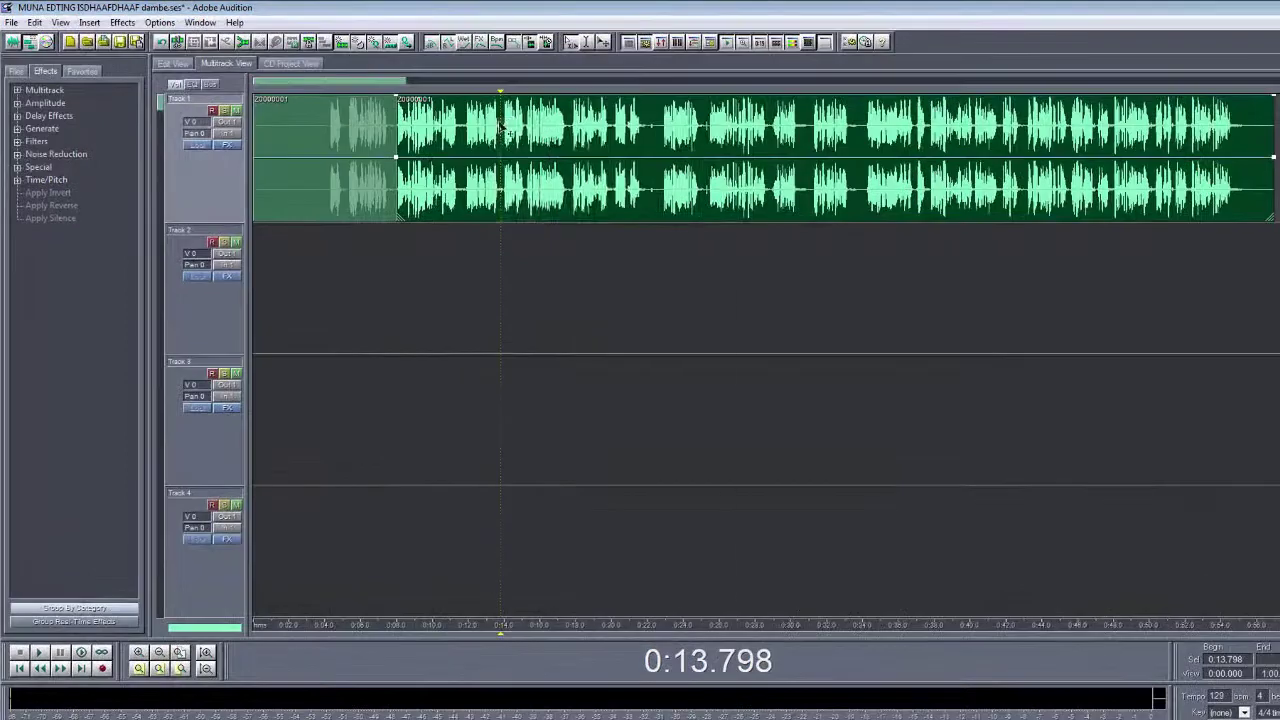
right_click(469, 118)
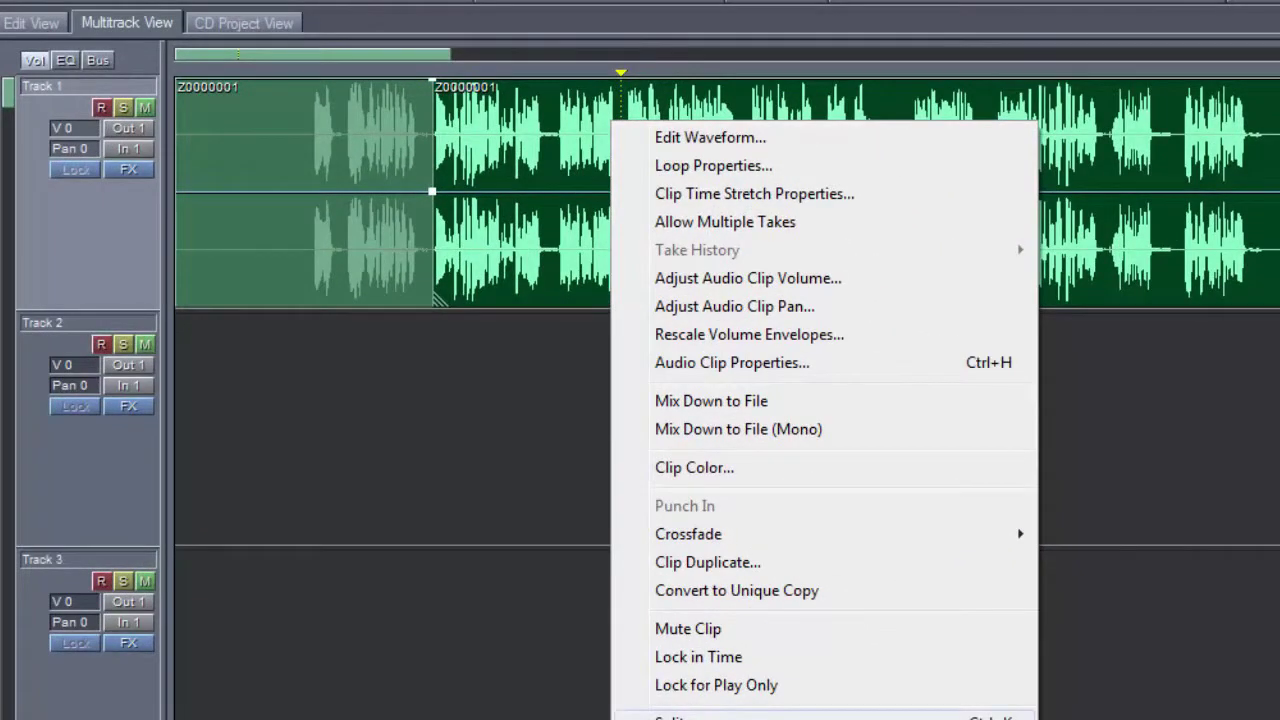
left_click(670, 718)
left_click(498, 180)
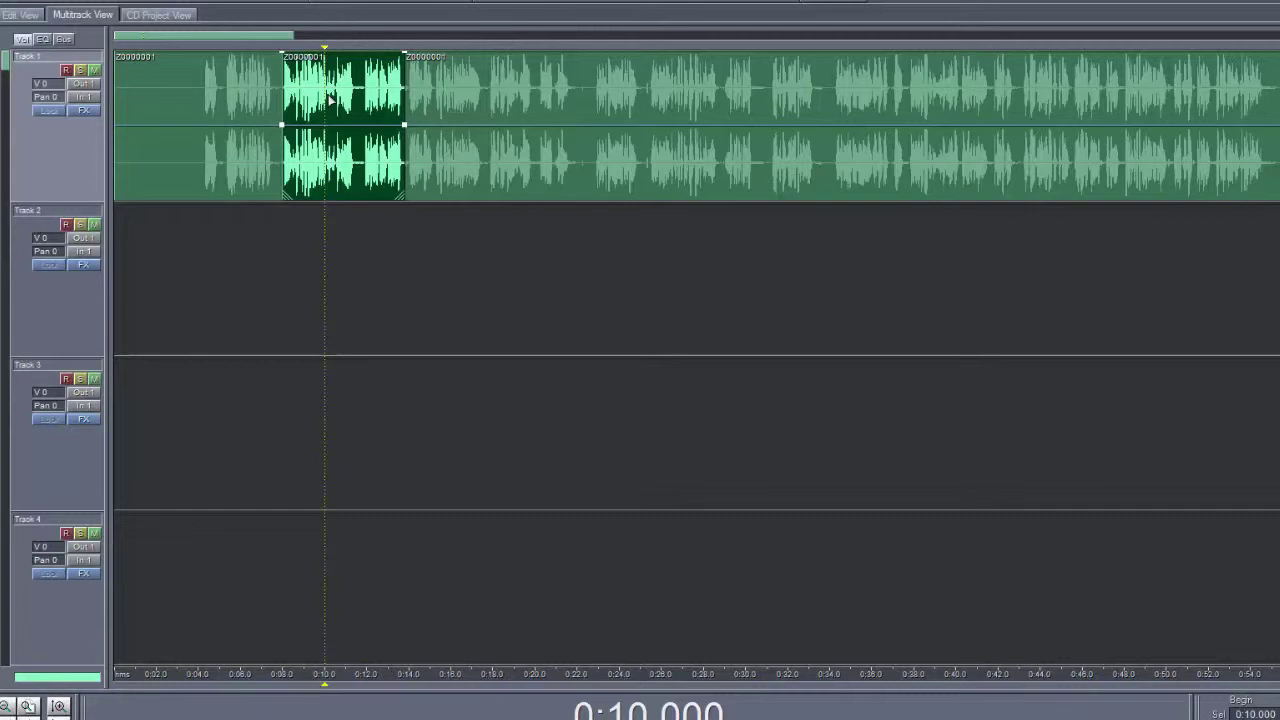
left_click_drag(330, 100, 1182, 413)
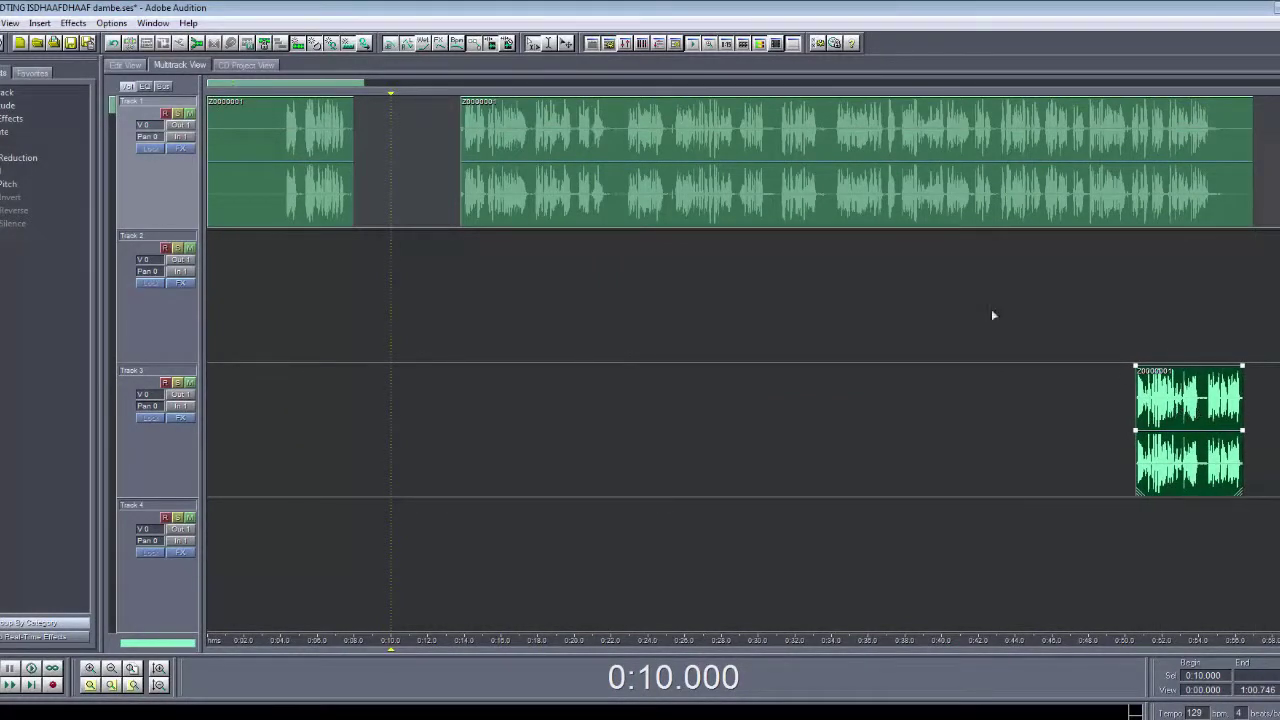
Listen from 0:14, split the long Track 1 clip at about 0:17.6, and delete the section before the split
left_click(466, 138)
key("space")
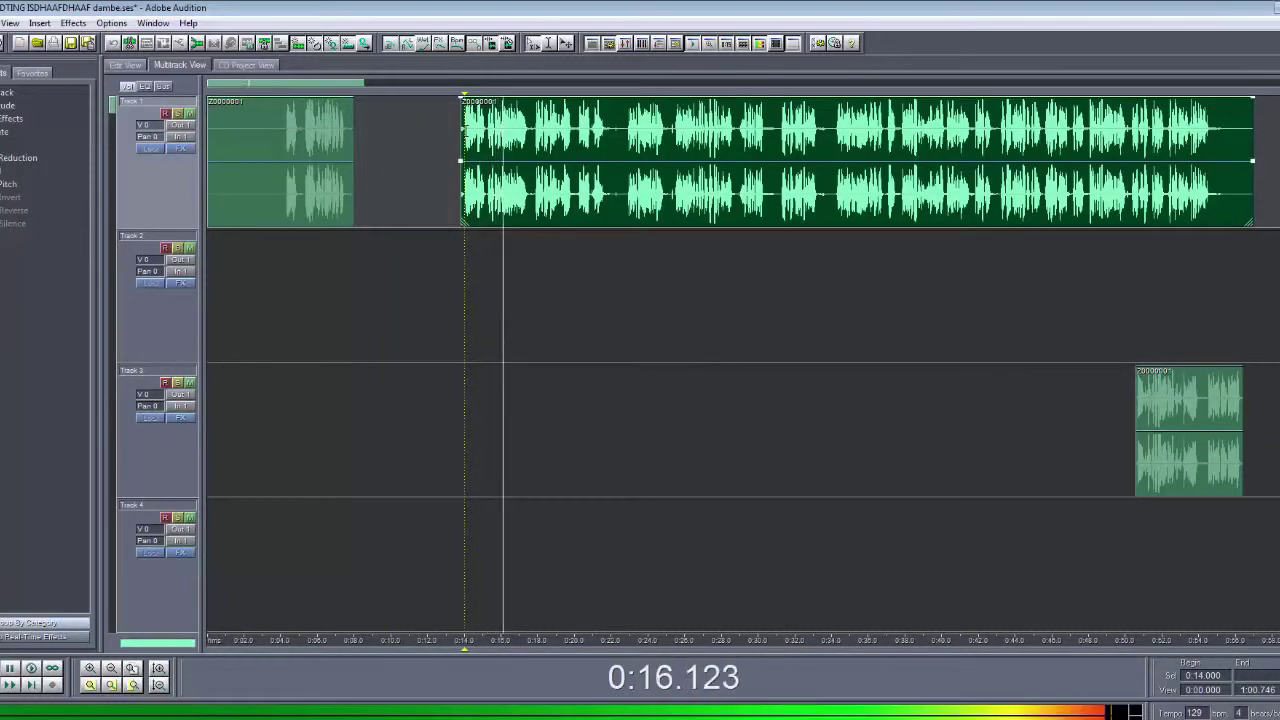
key("space")
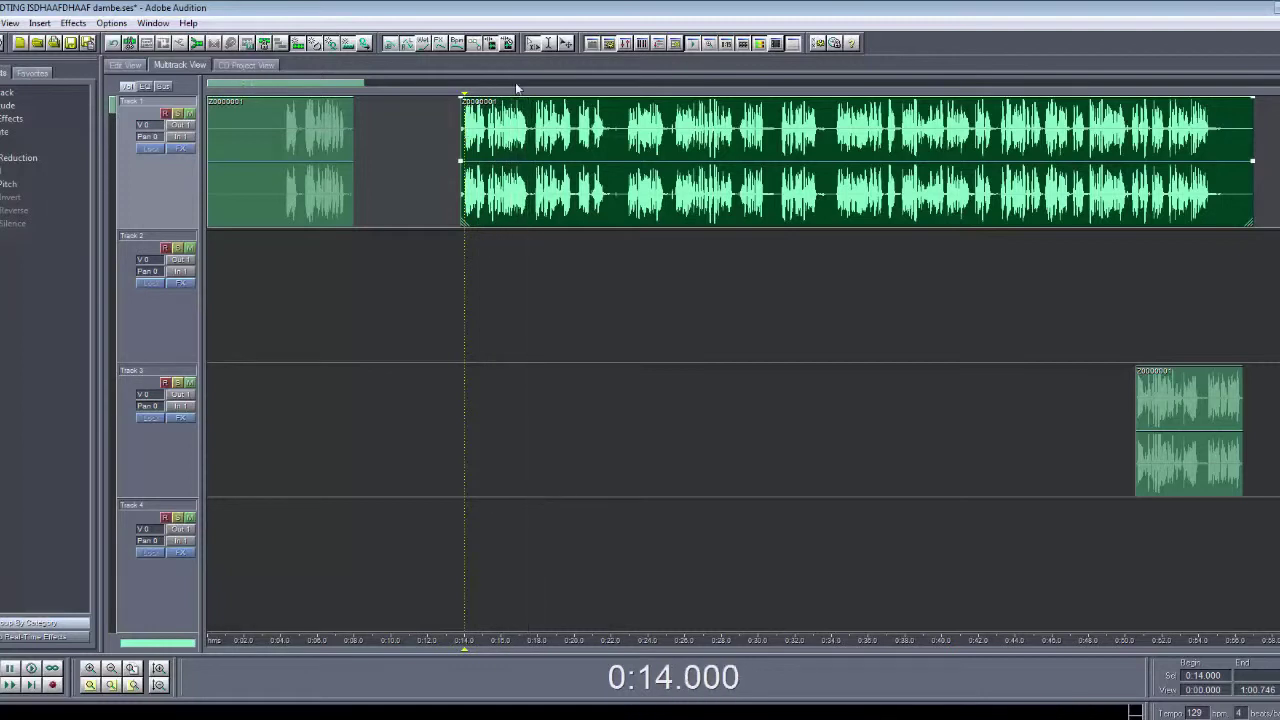
left_click(531, 127)
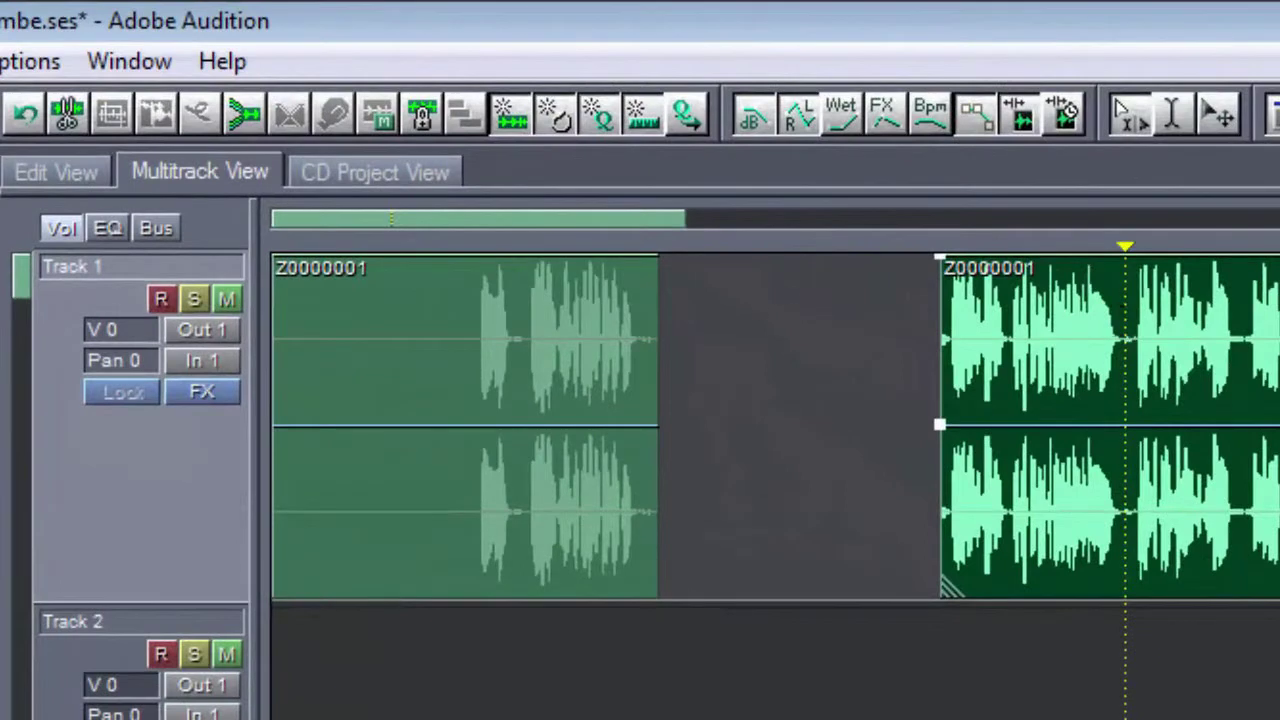
left_click(66, 114)
left_click(956, 377)
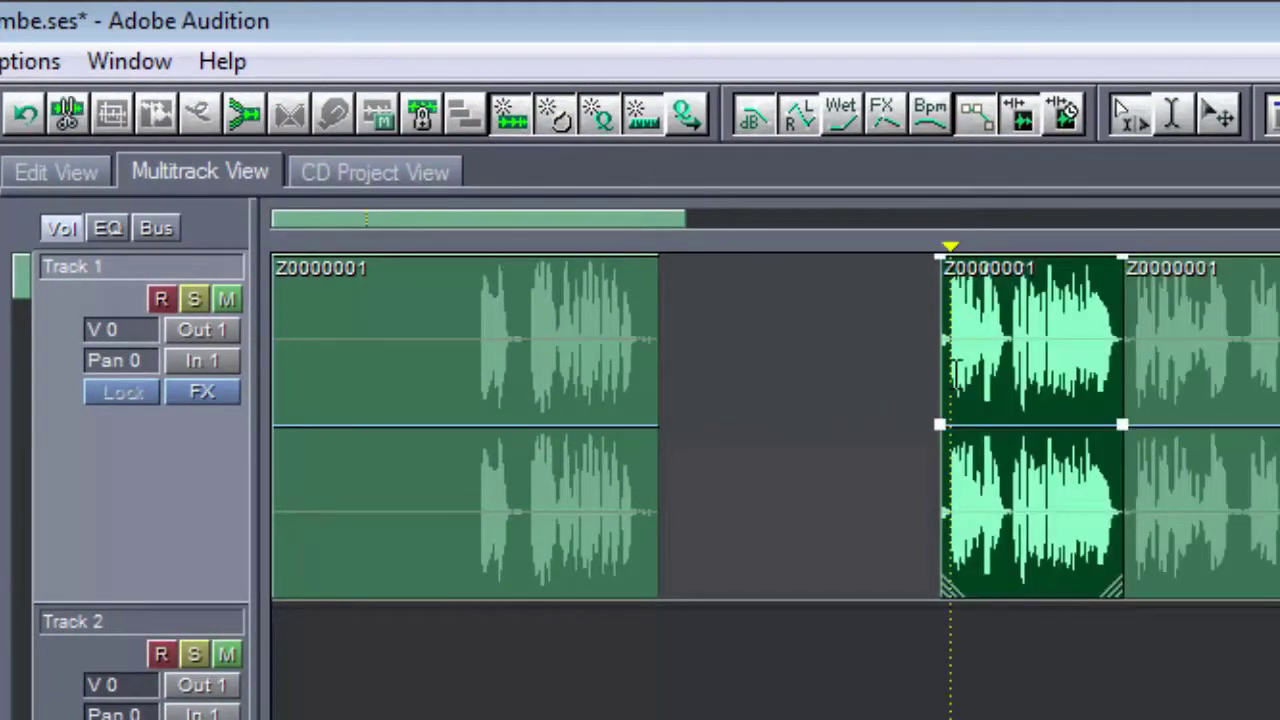
key("Delete")
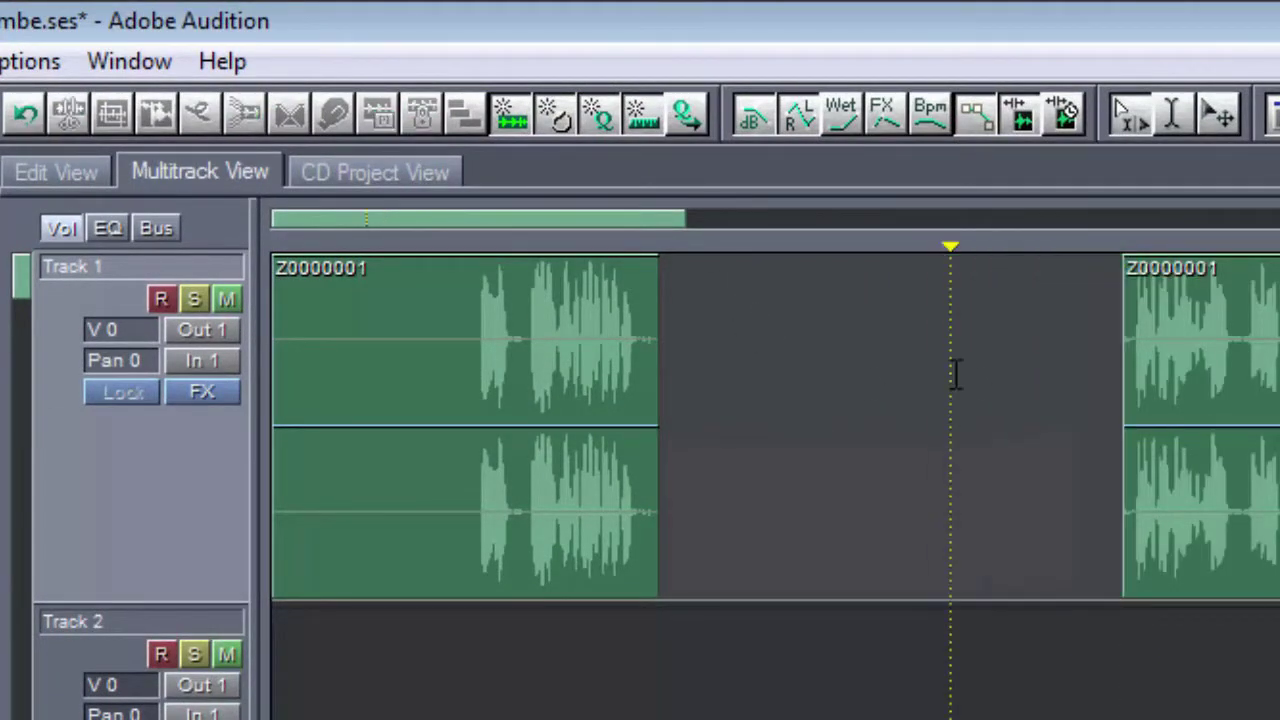
Split the long Track 1 clip at about 0:22 and move its first section directly behind the opening clip
left_click(1128, 355)
key("space")
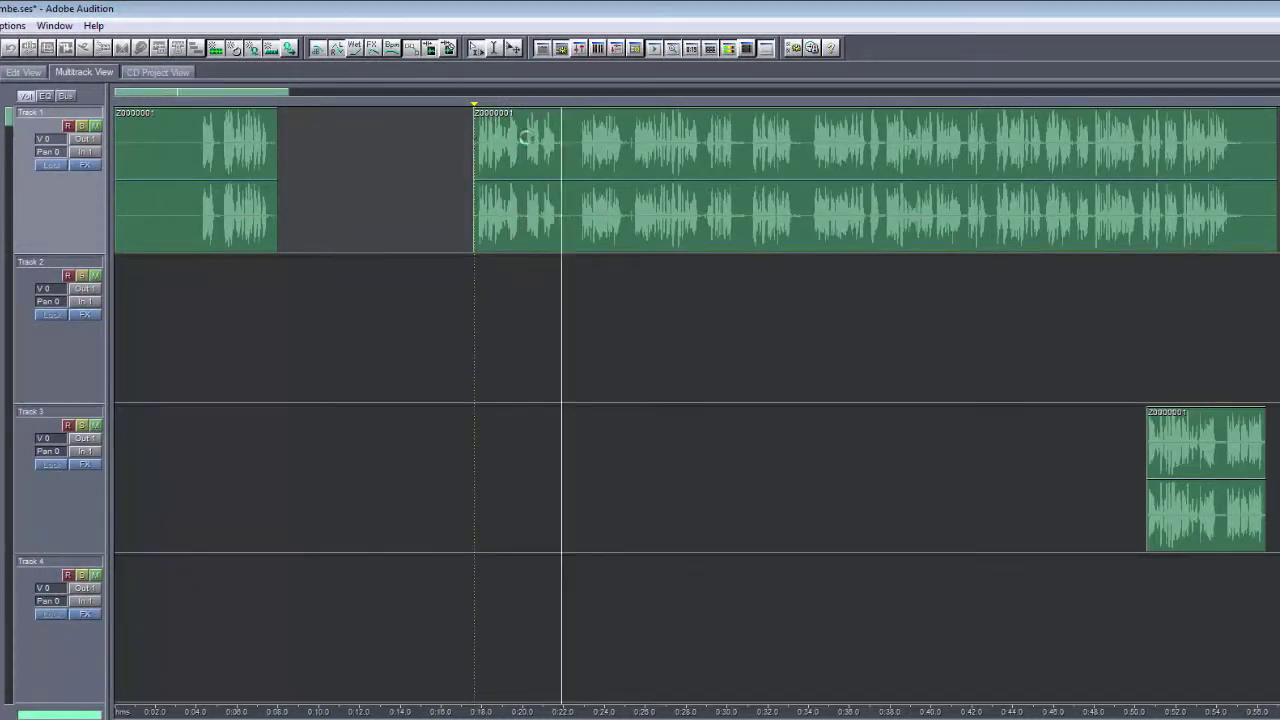
left_click(564, 148)
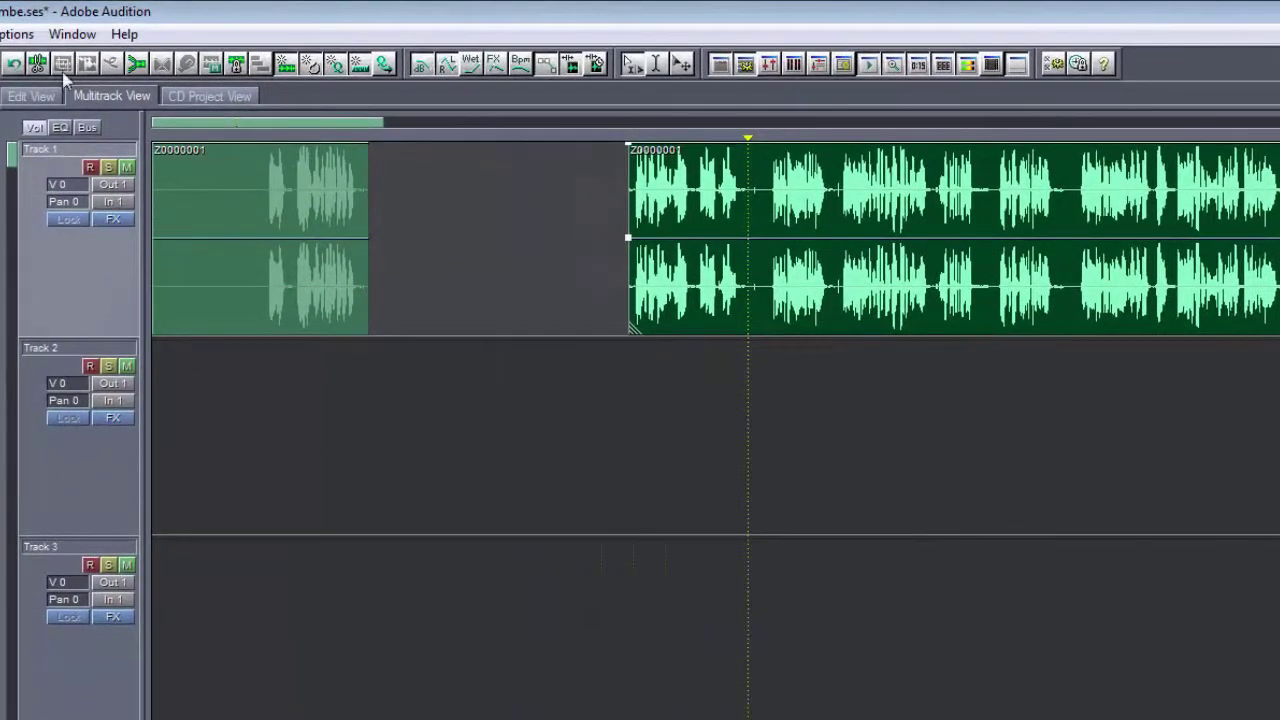
left_click(37, 63)
left_click(568, 188)
left_click_drag(691, 210, 420, 235)
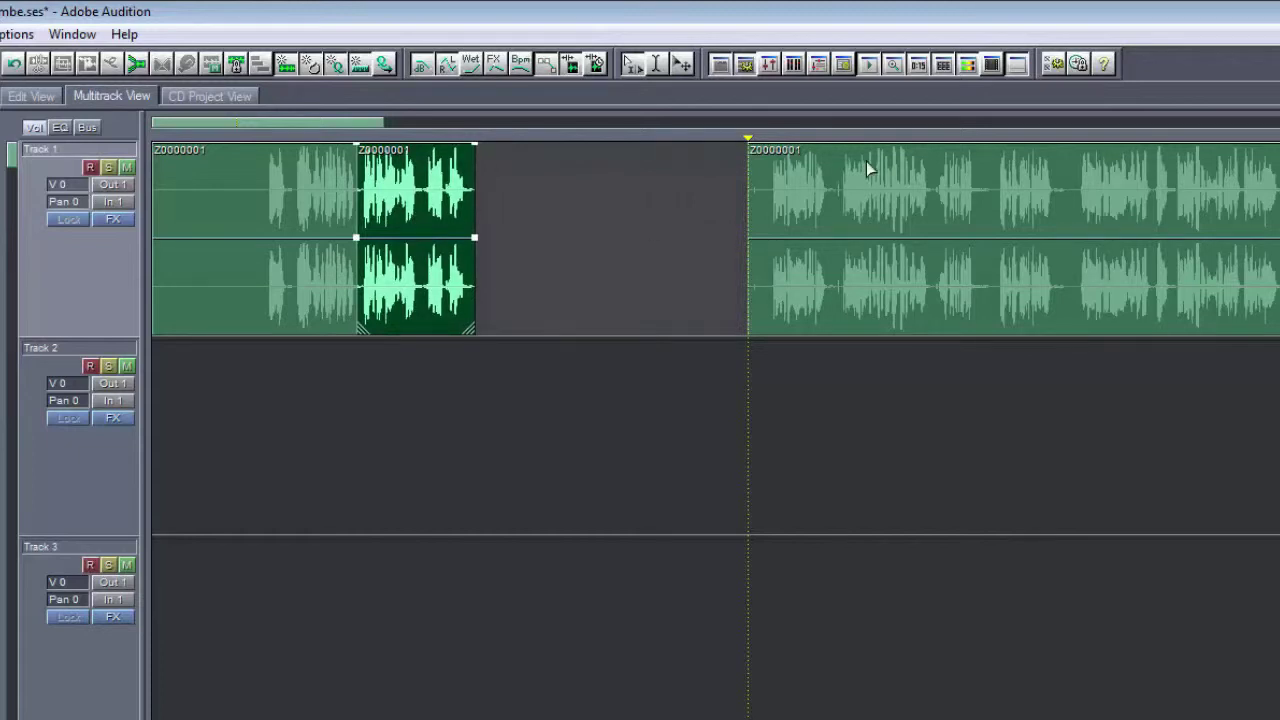
Play Track 1 from the start of the speech to check the join between the first two clips
left_click_drag(750, 146, 270, 150)
key("space")
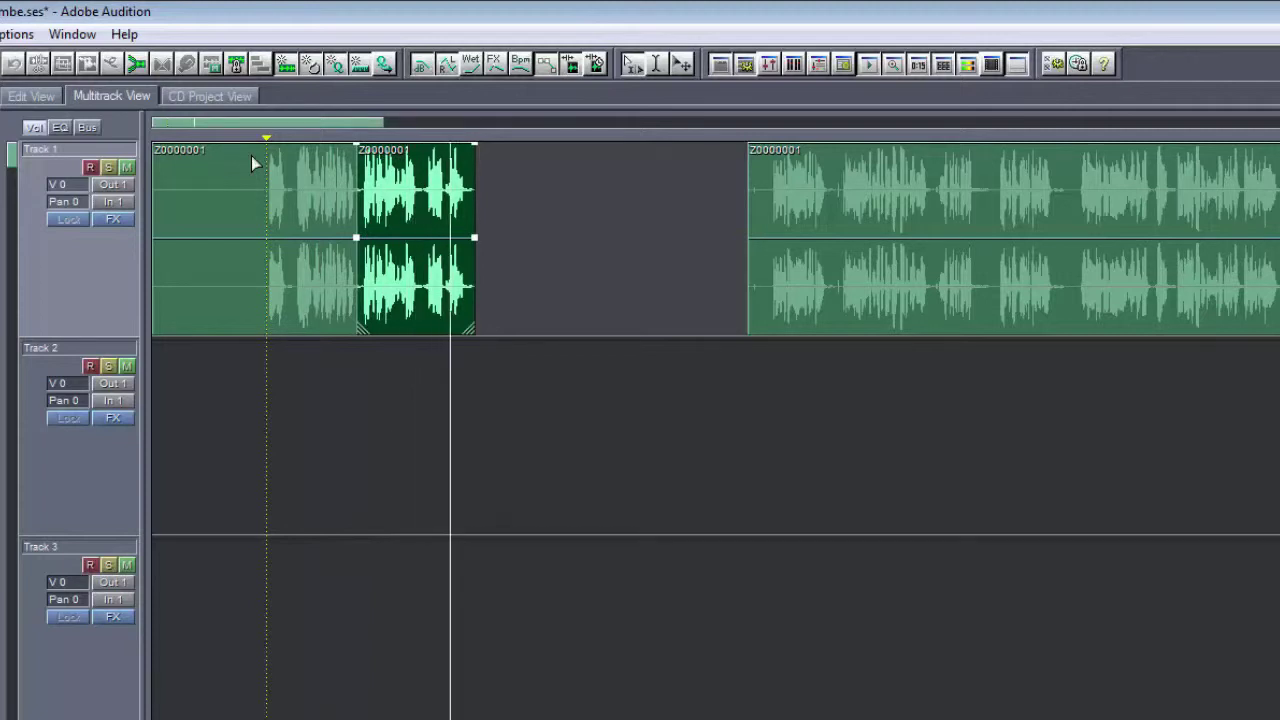
key("space")
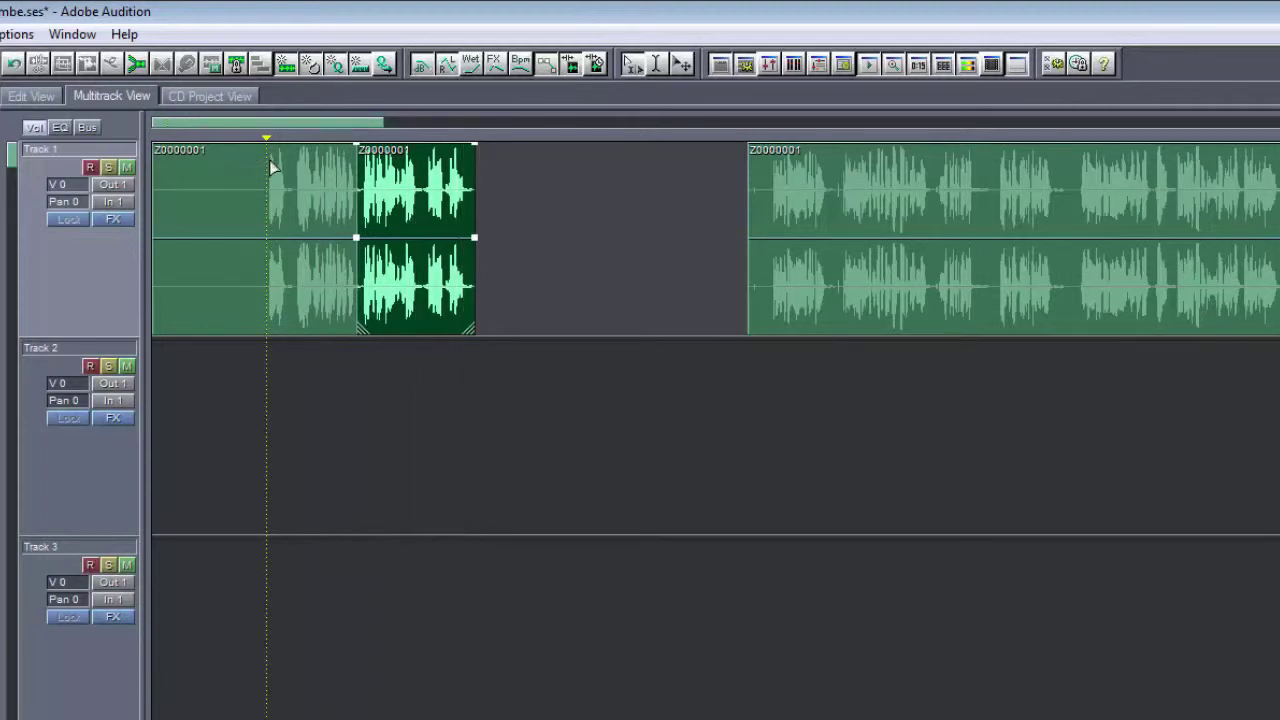
Play the start of the last Track 1 clip and split that clip at about 0:31
left_click(767, 196)
key("space")
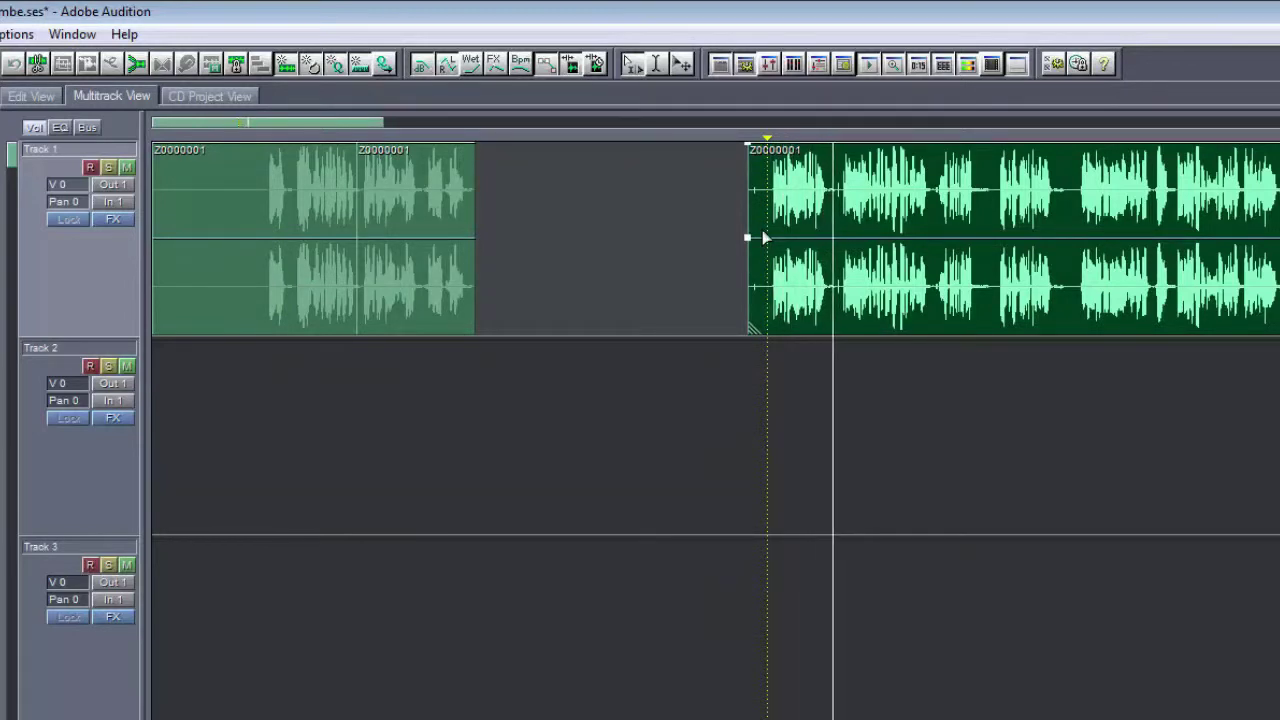
key("space")
left_click(989, 190)
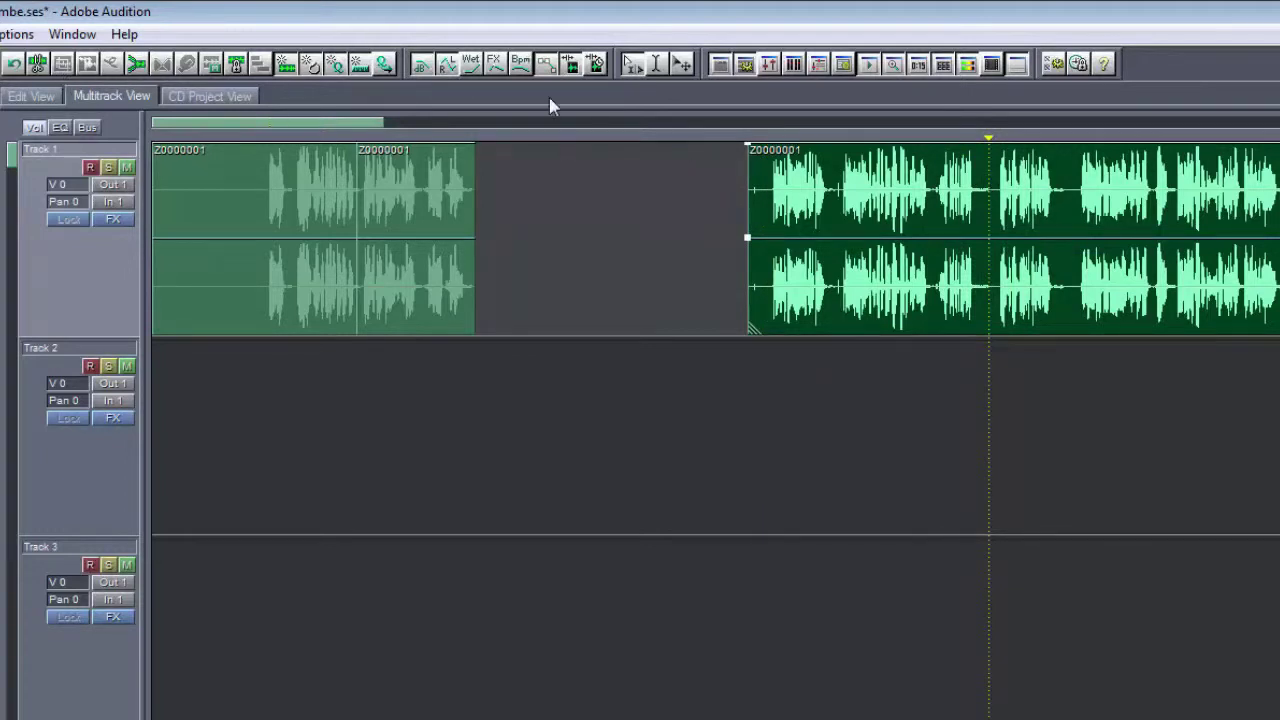
right_click(993, 209)
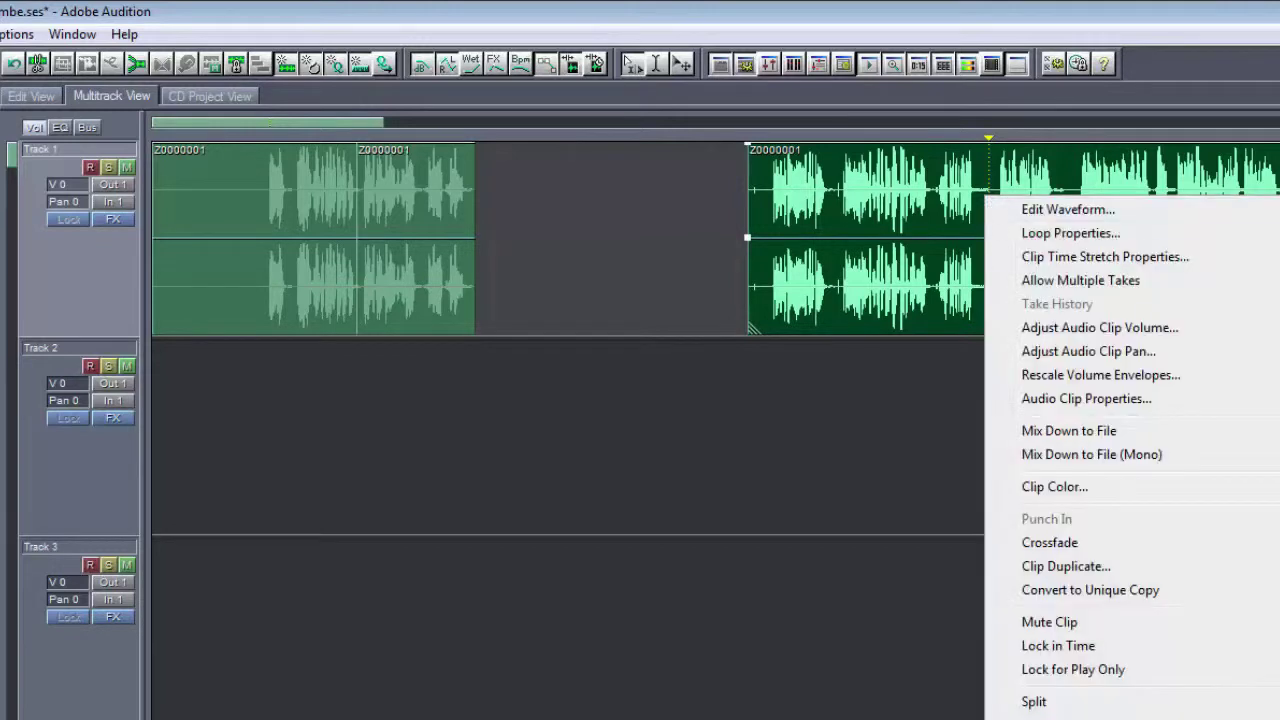
left_click(1034, 701)
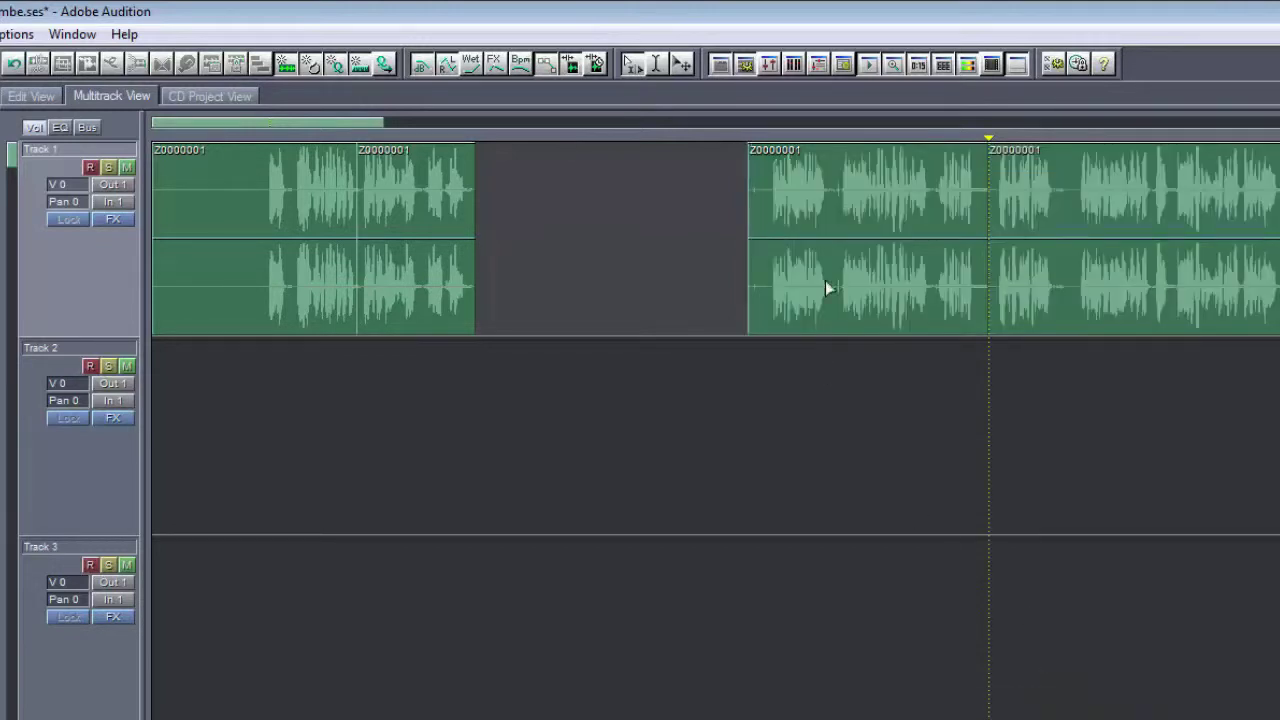
Delete the short noise before the first phrase of the section just split off on Track 1
left_click(812, 214)
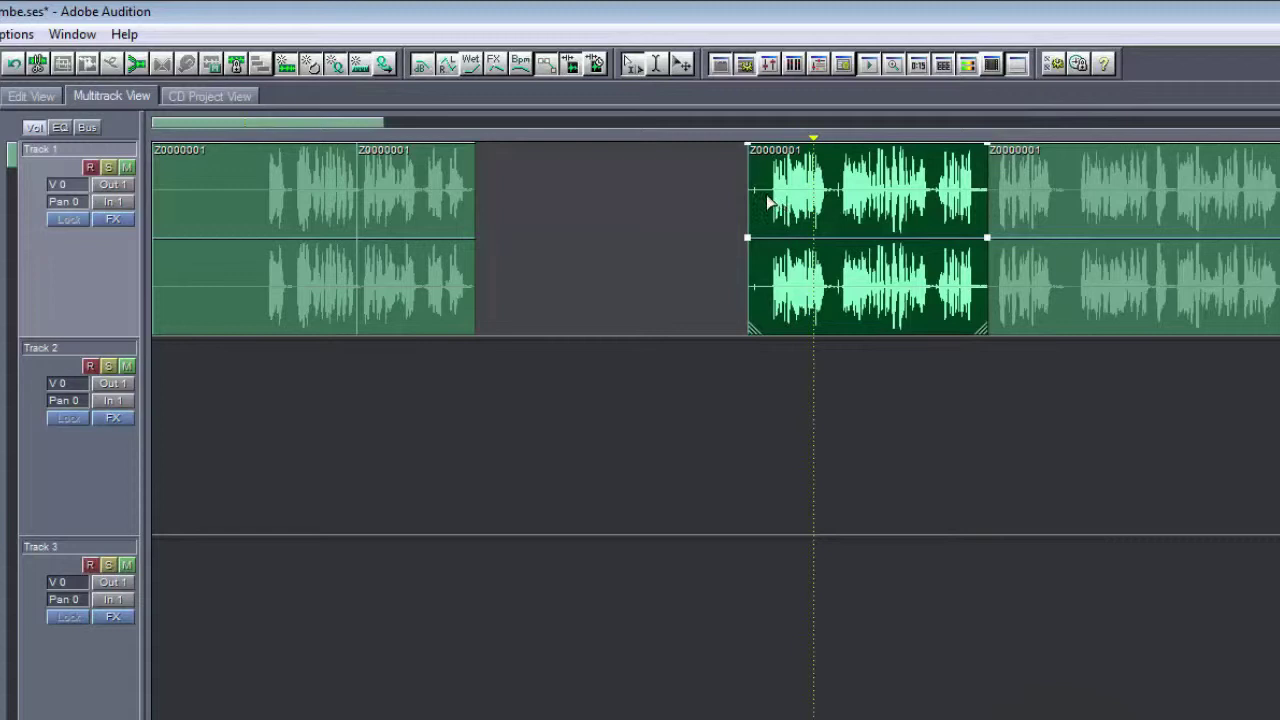
left_click_drag(768, 203, 748, 195)
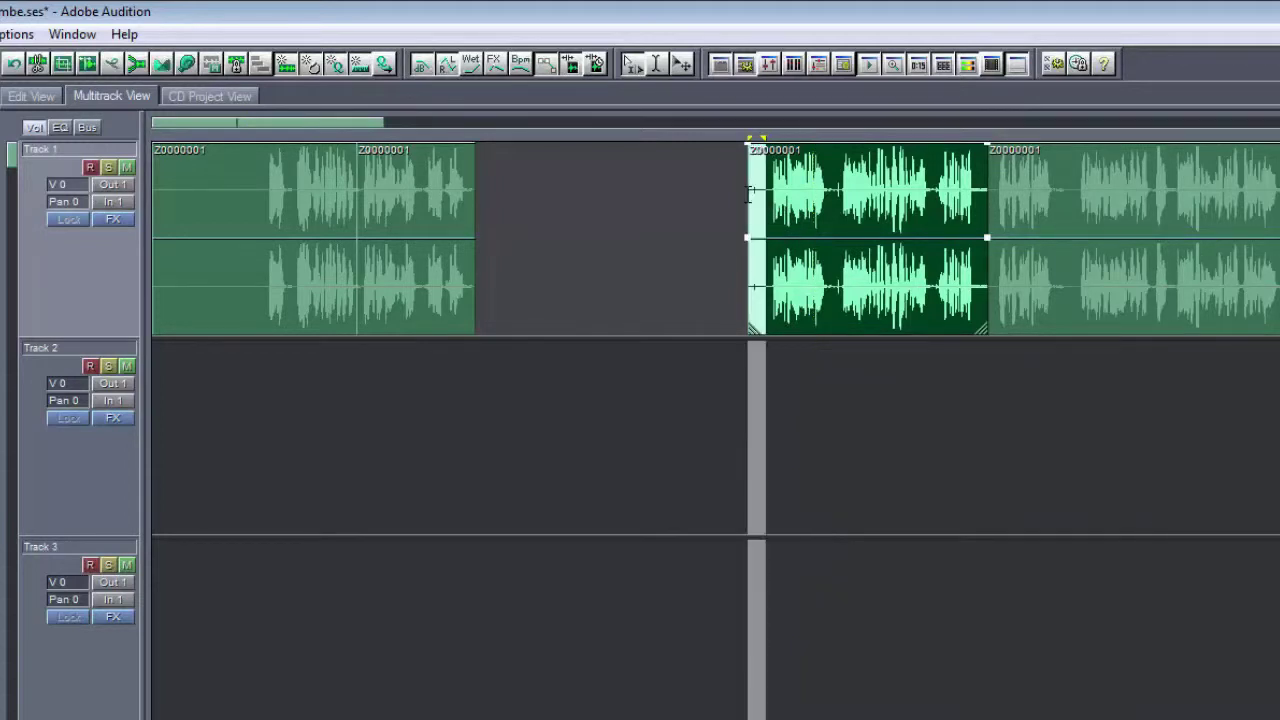
key("Delete")
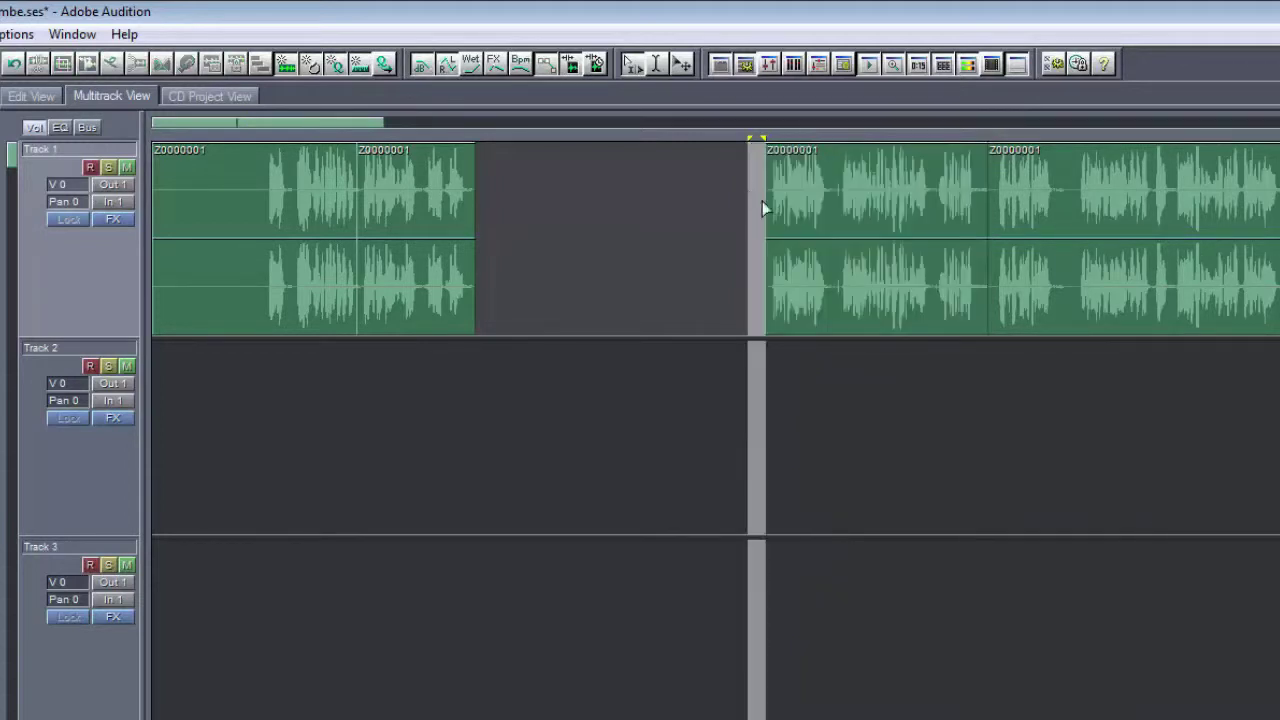
Move the trimmed section to Track 3 and place the other Track 3 clip directly in front of it
left_click(733, 244)
left_click_drag(821, 190, 887, 486)
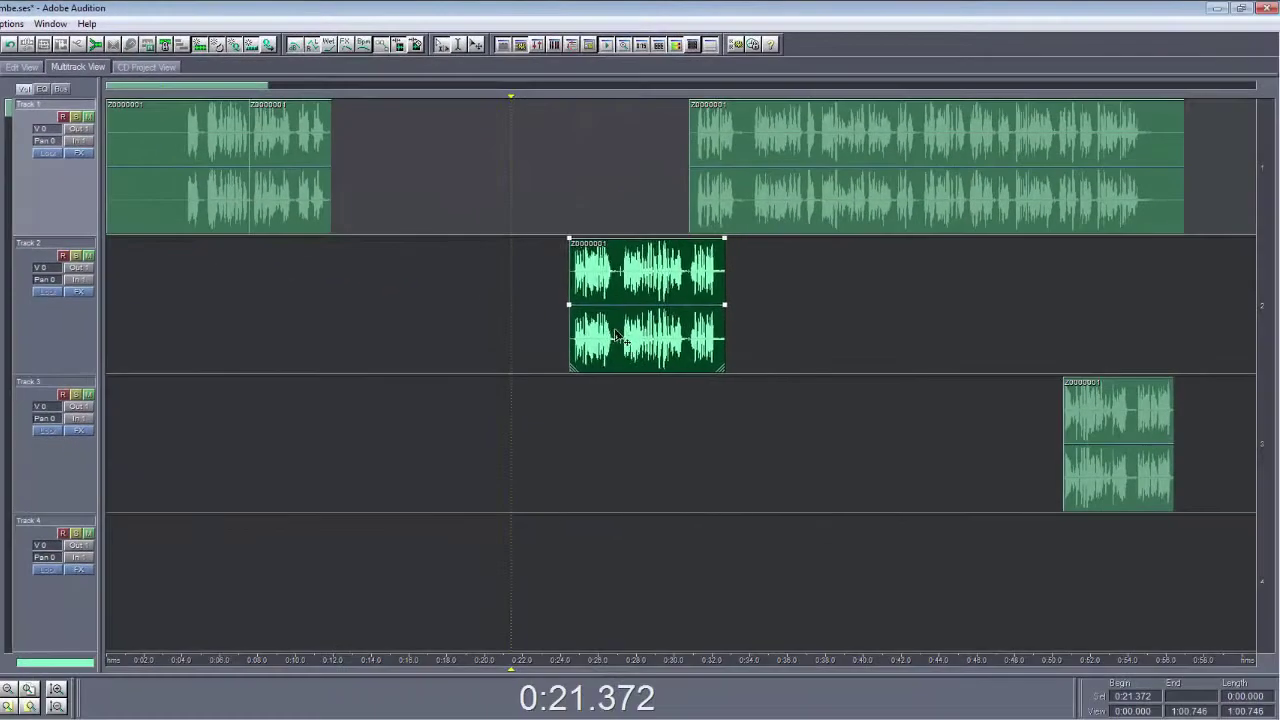
left_click_drag(617, 337, 985, 402)
left_click_drag(1090, 410, 804, 406)
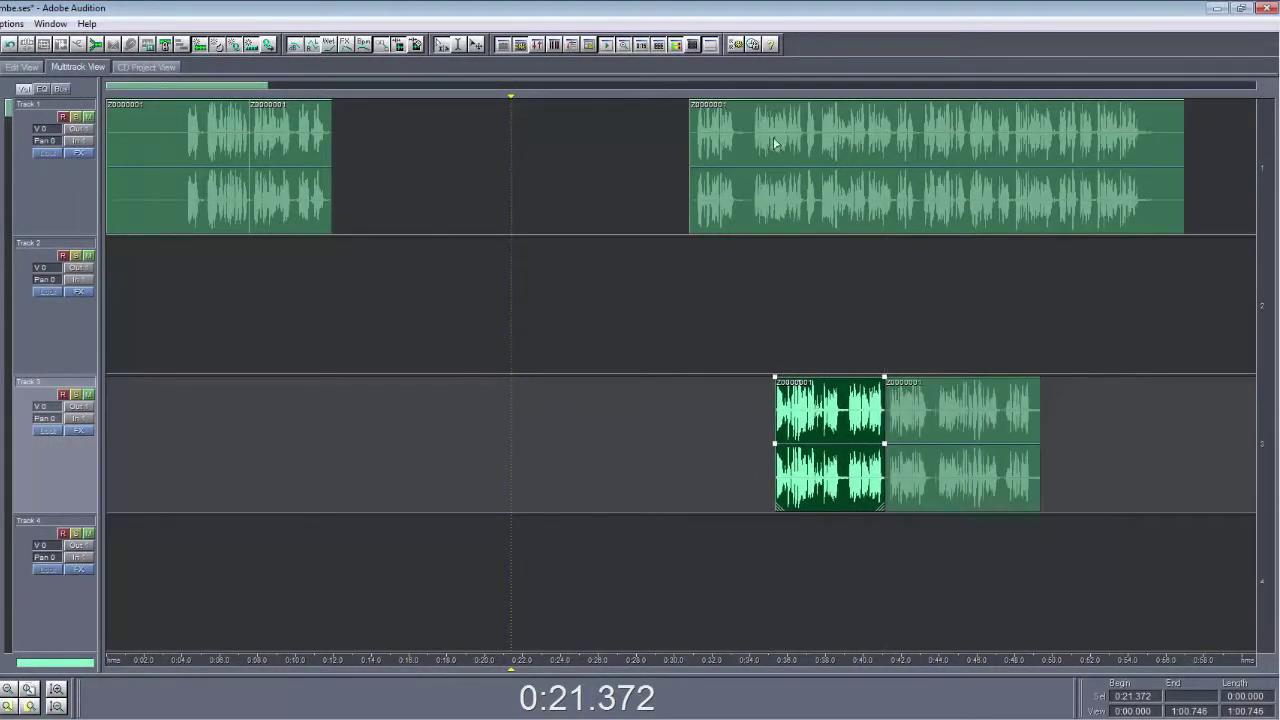
Move the last clip on Track 1 to about 0:12 so it directly follows the two joined clips
left_click(828, 149)
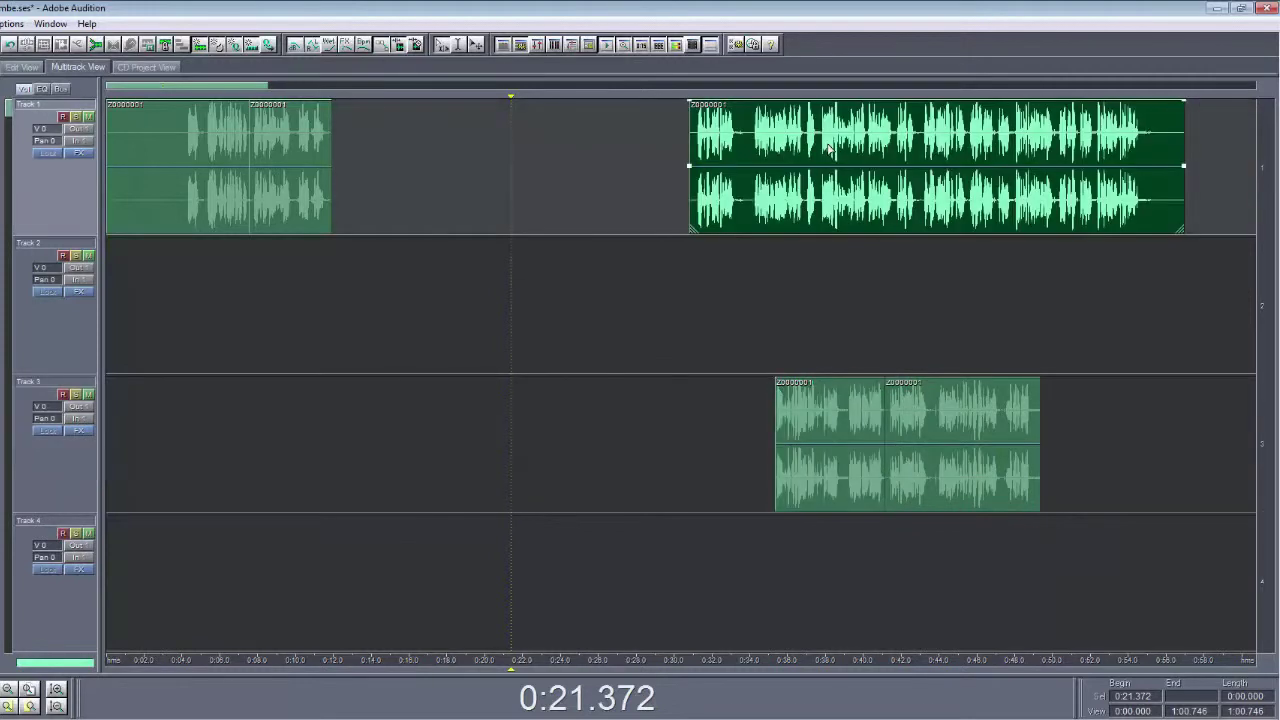
left_click_drag(828, 149, 470, 155)
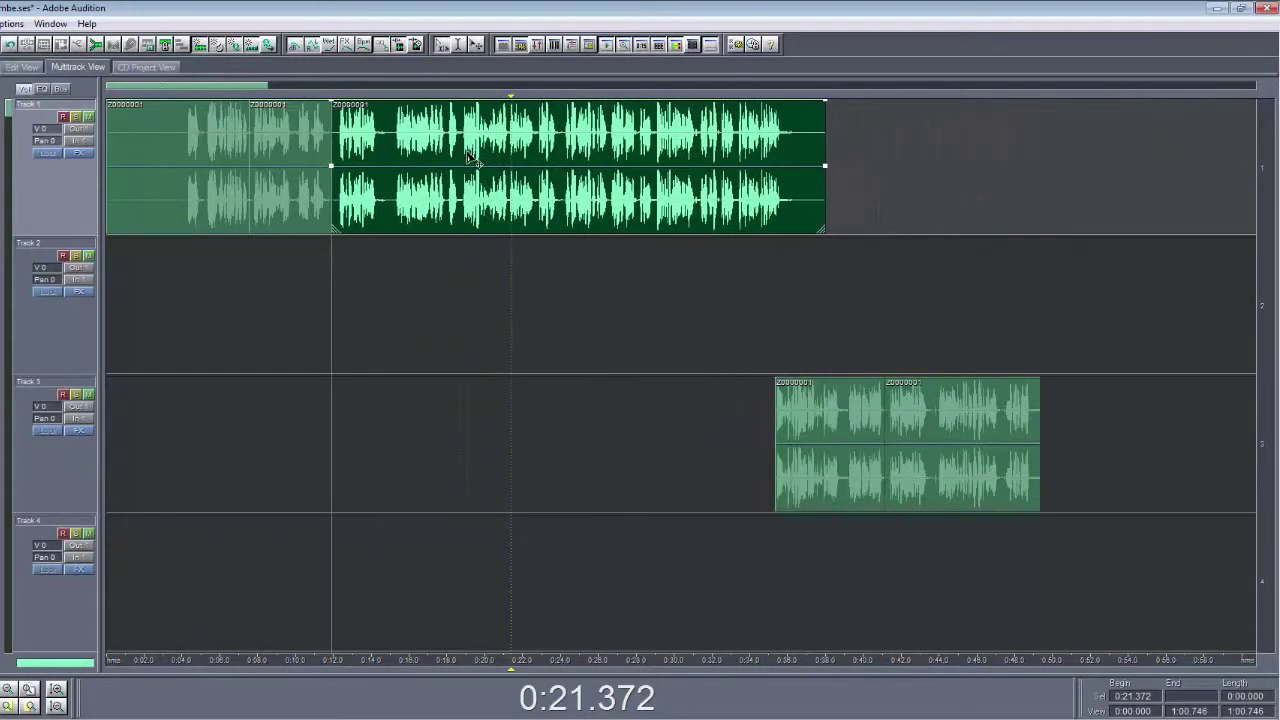
Play Track 1 from about 0:10 to check the join between the second and last clips
left_click(305, 232)
key("space")
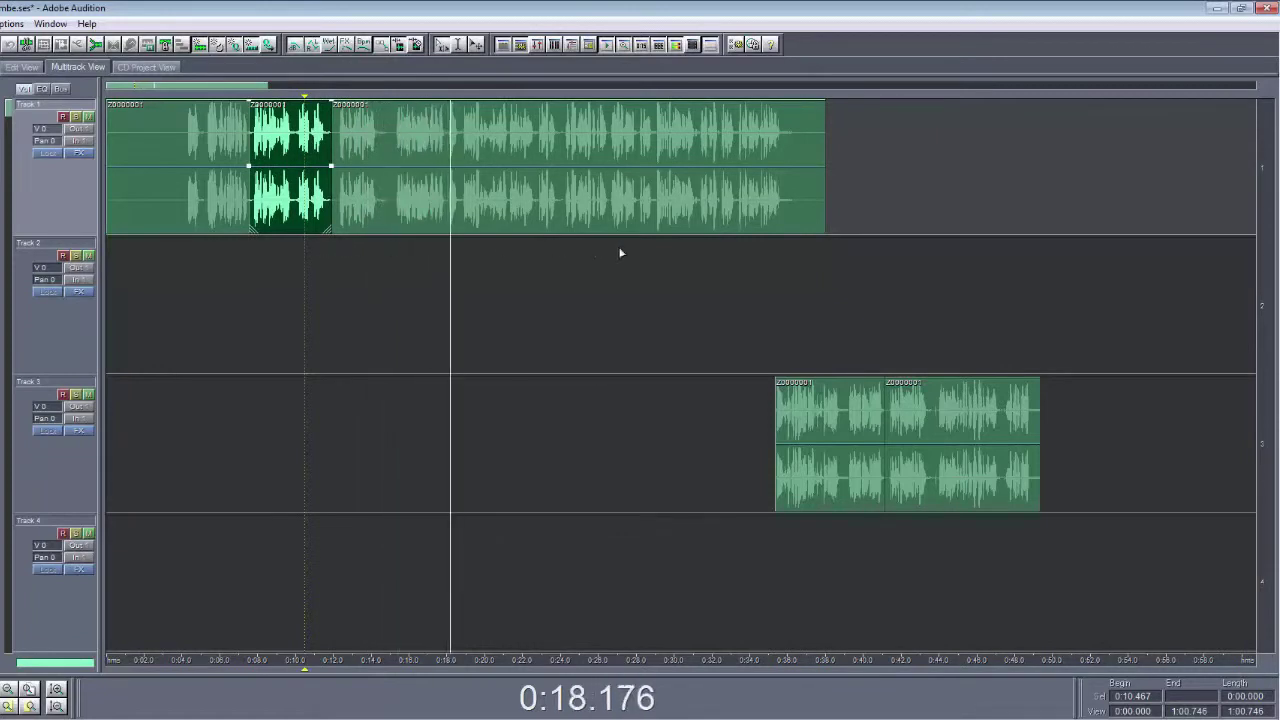
key("space")
left_click(332, 290)
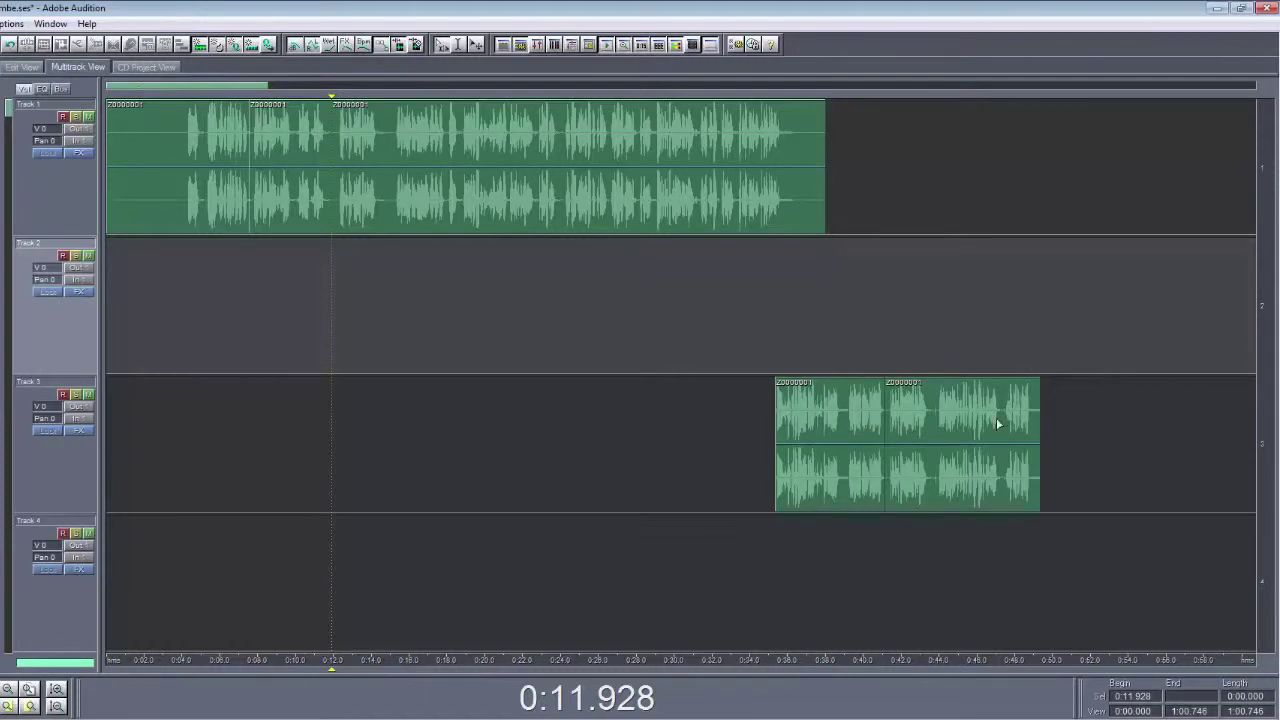
Cut the silence from 0:36 to 0:38 off the last Track 1 clip and place the first Track 3 clip directly after it
left_click_drag(836, 408, 945, 230)
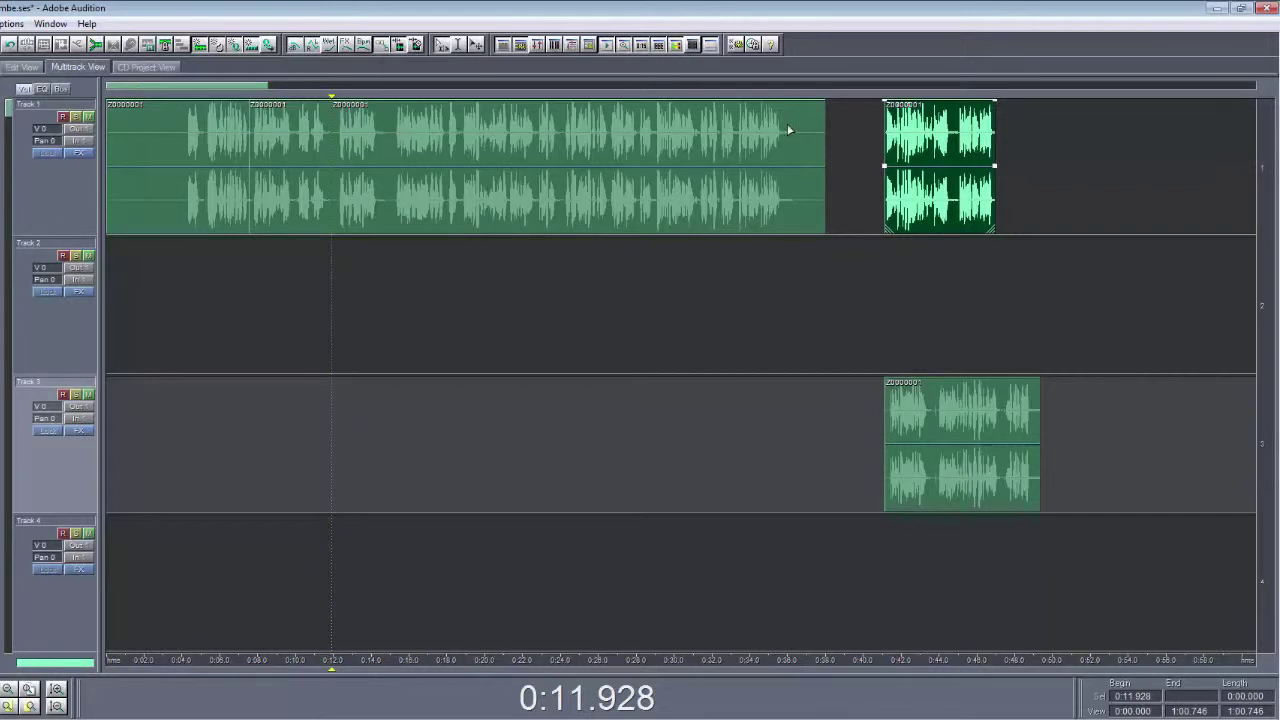
left_click_drag(787, 130, 826, 128)
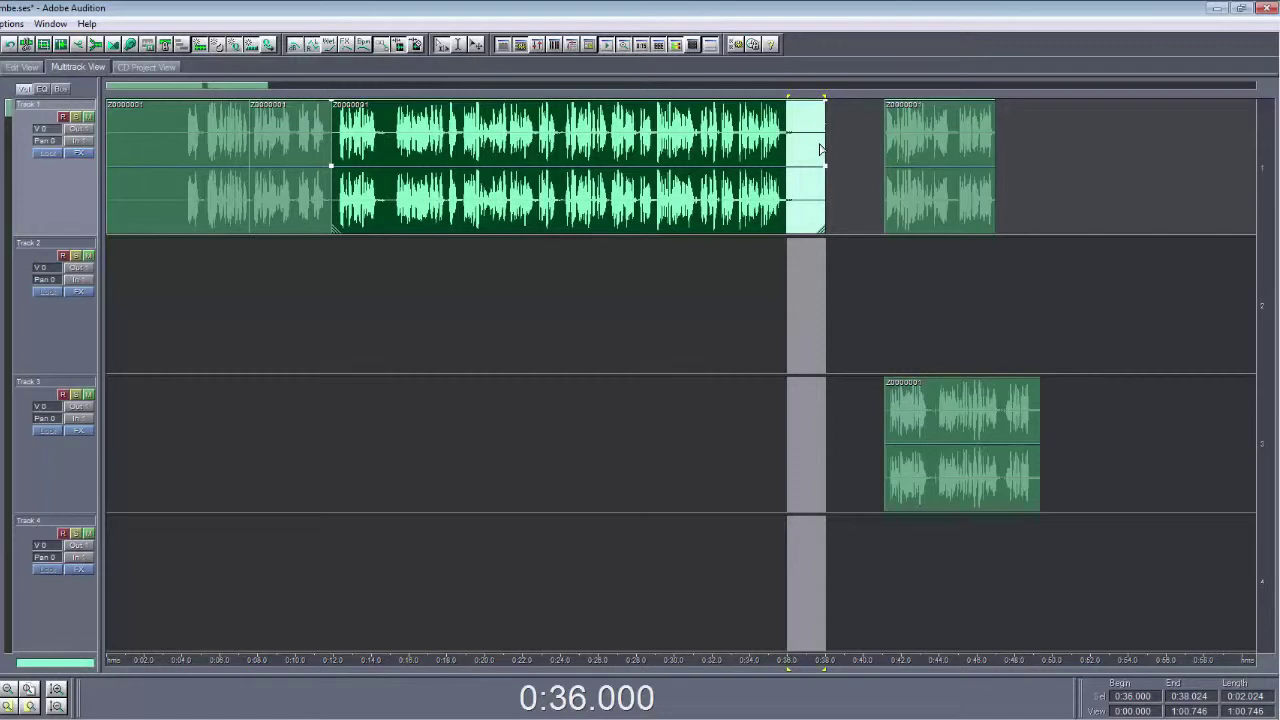
key("Delete")
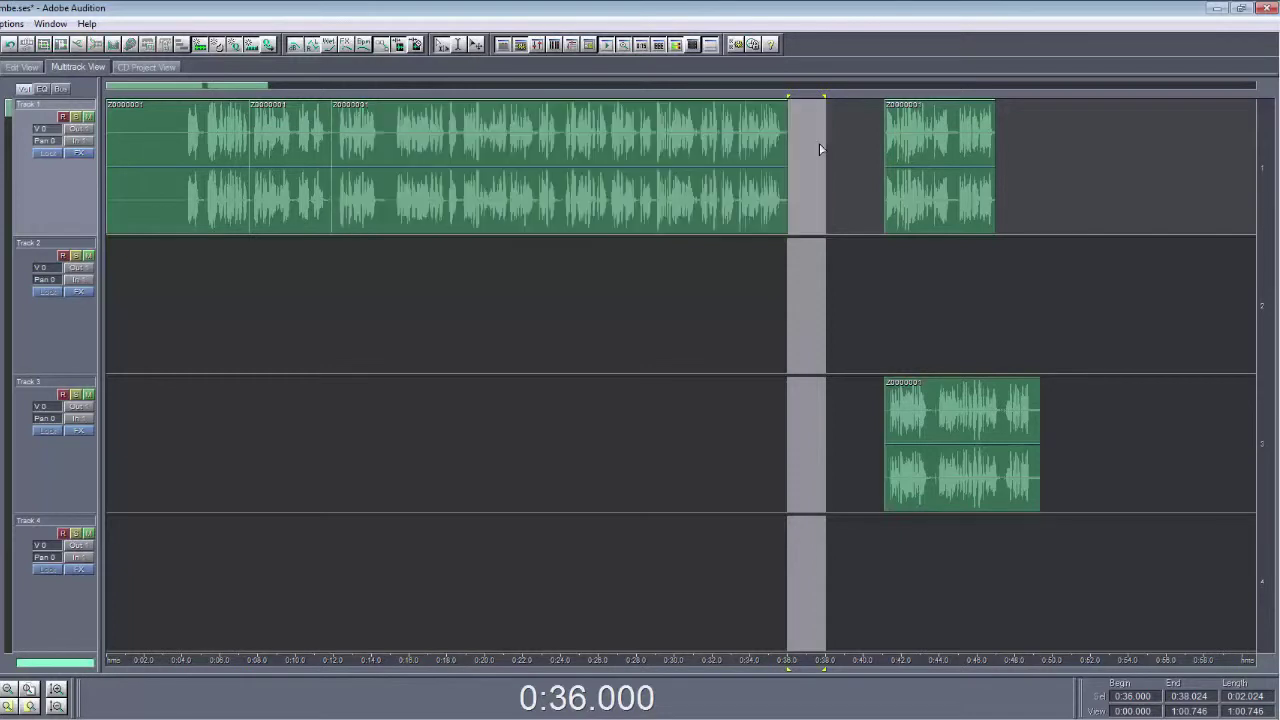
left_click(850, 155)
left_click_drag(900, 151, 808, 150)
Play Track 1 from about 0:33.5 to check the new join at 0:36
left_click(741, 240)
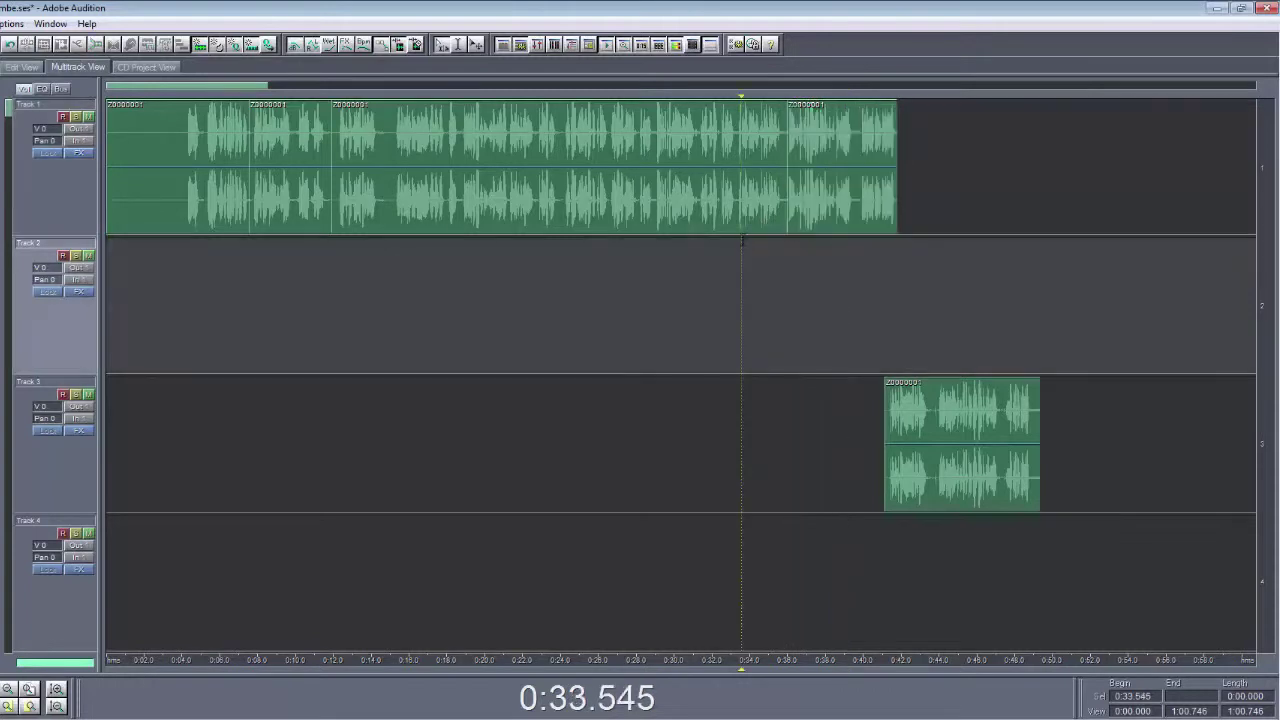
key("space")
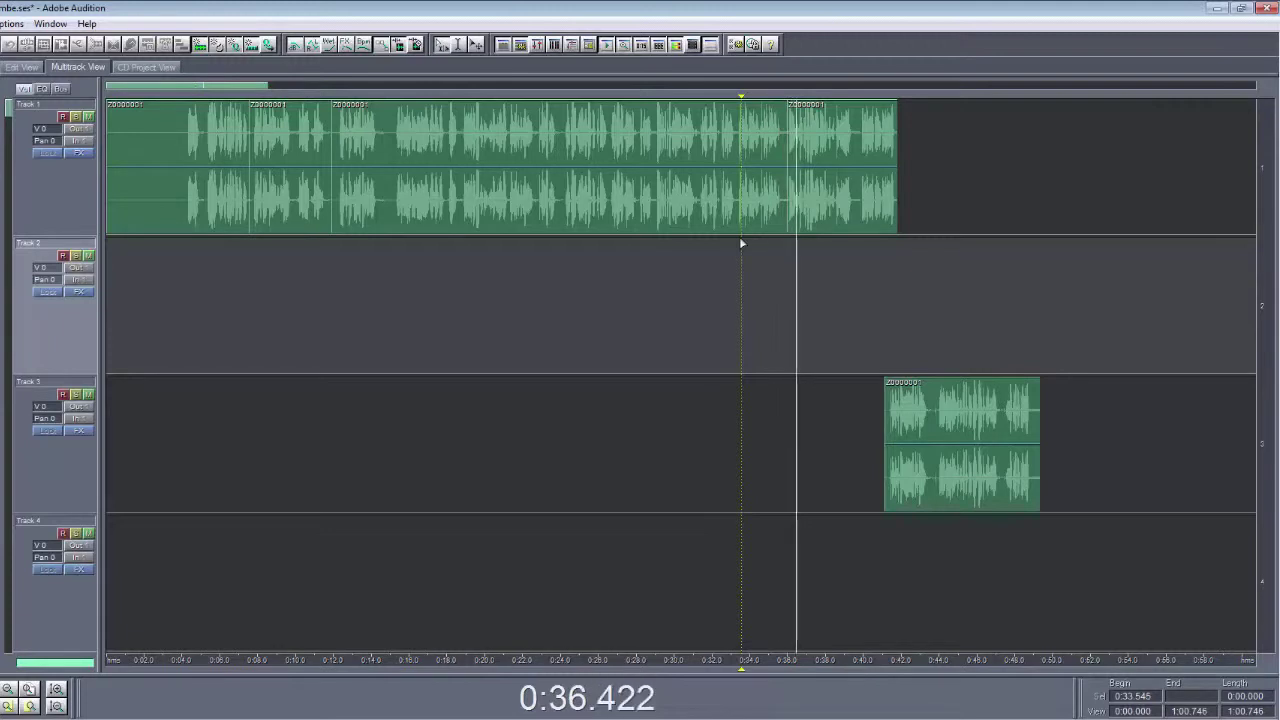
key("space")
Move the remaining Track 3 clip to the end of Track 1 at about 0:42 and play the join from about 0:40
left_click_drag(967, 432, 983, 176)
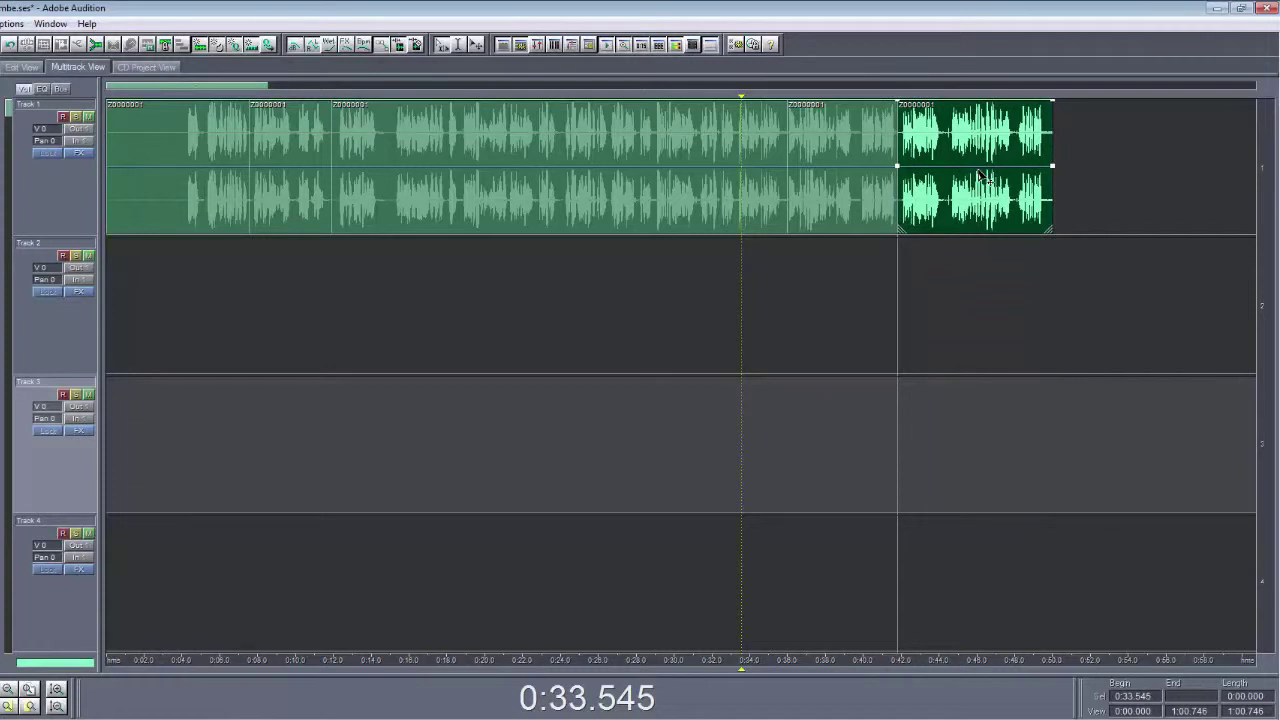
left_click(861, 260)
key("space")
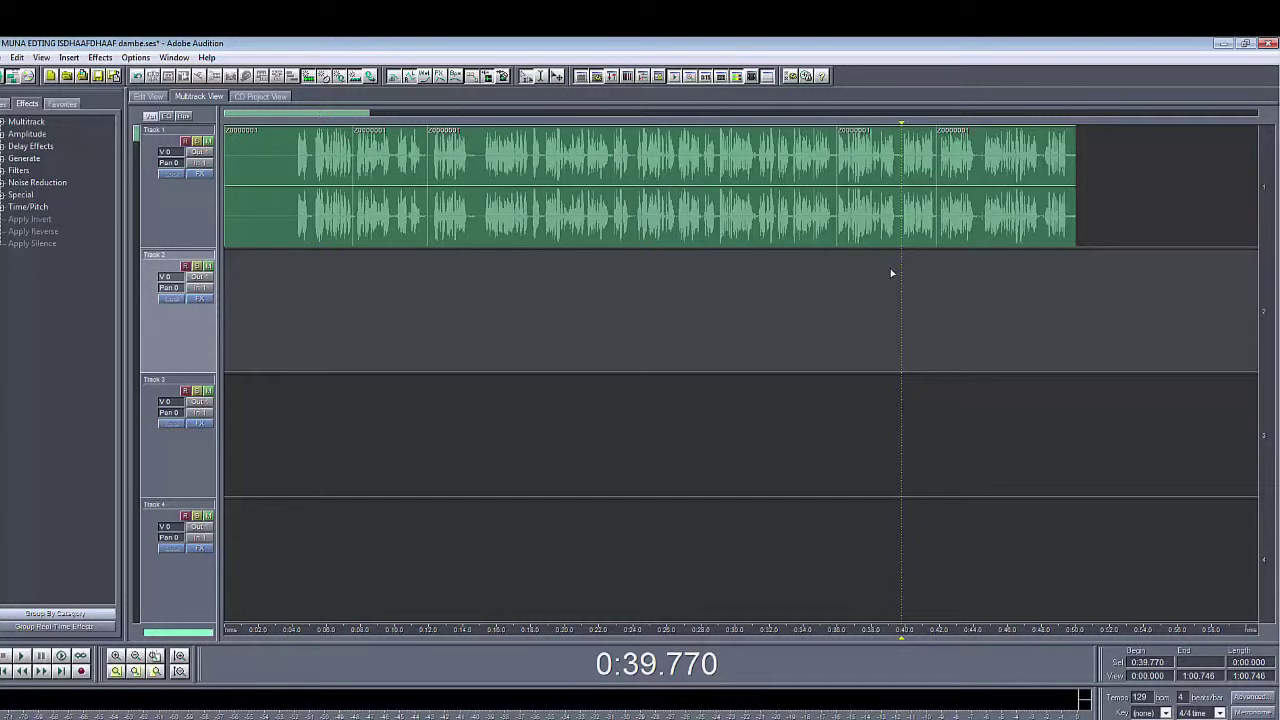
Play the first Track 1 clip from 0:04 to check where its speech begins and how it joins the second clip
left_click(292, 162)
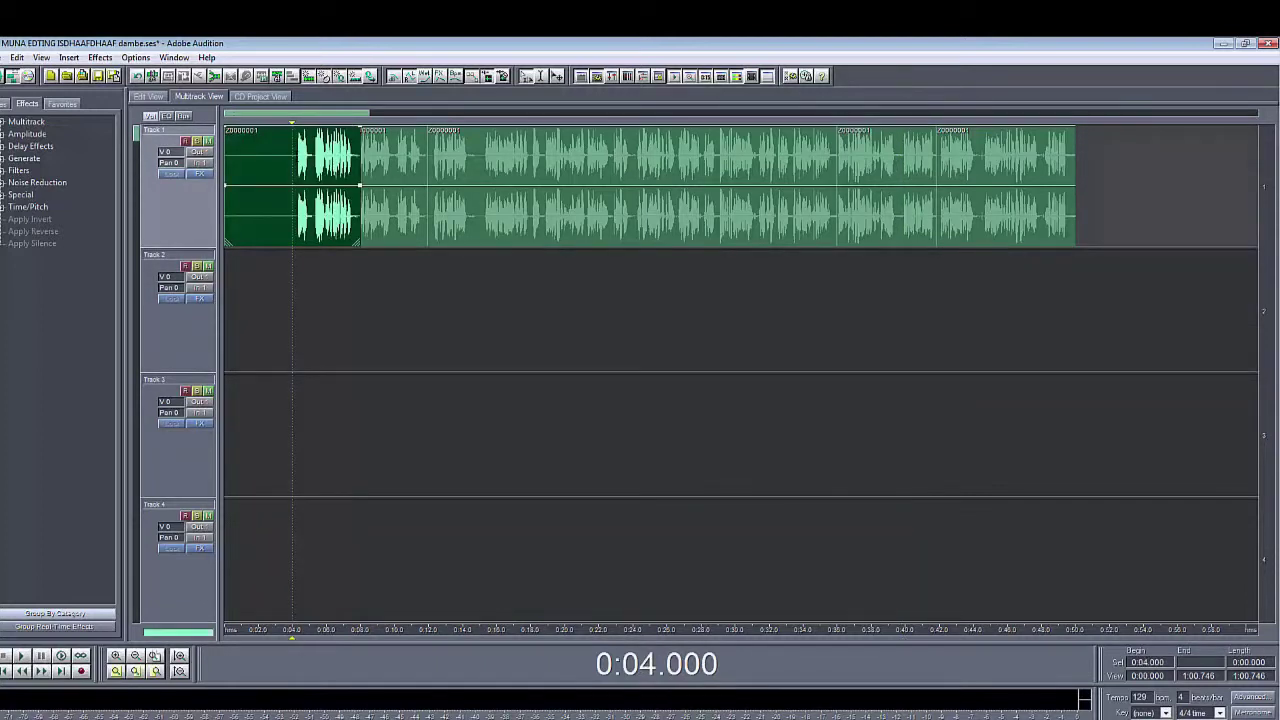
key("space")
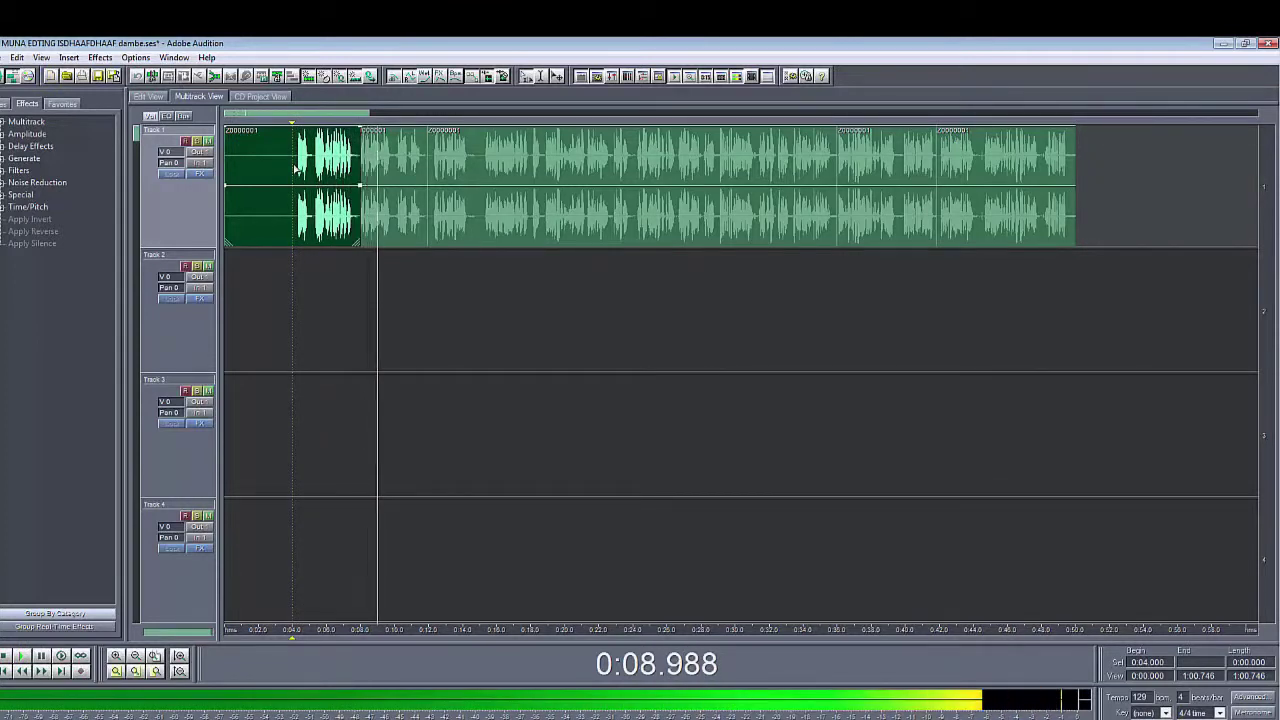
key("space")
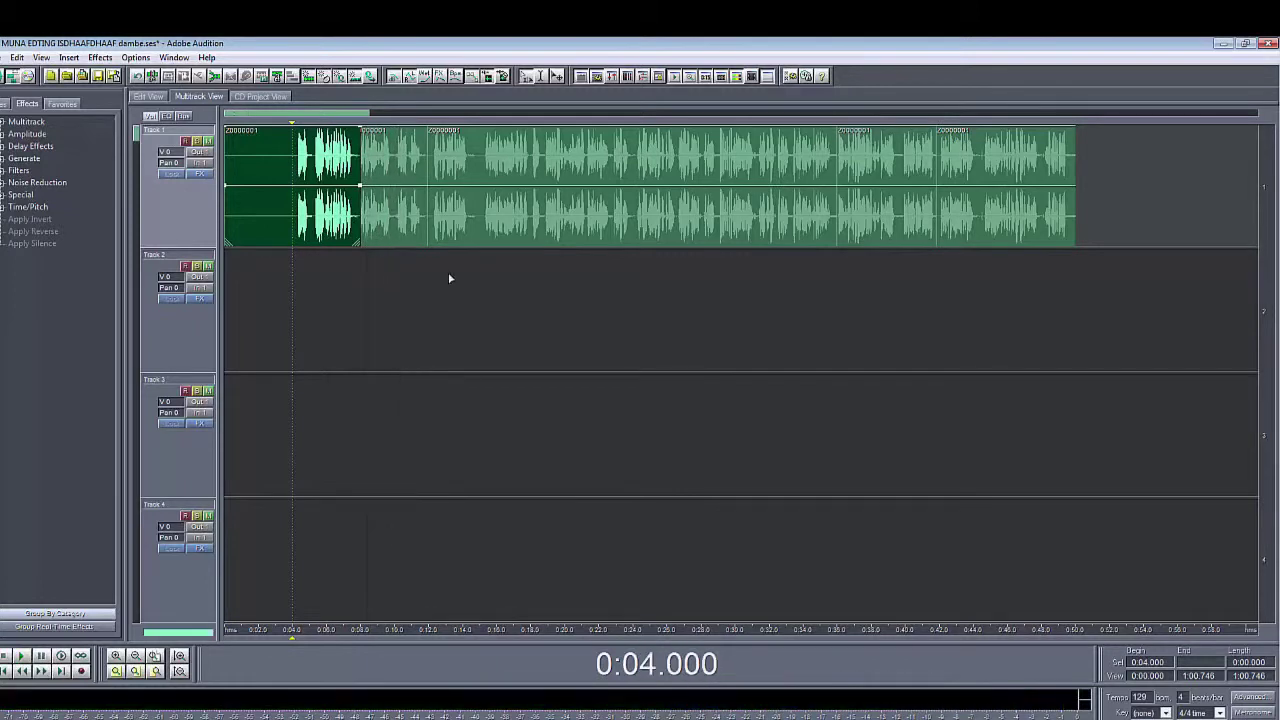
left_click(449, 272)
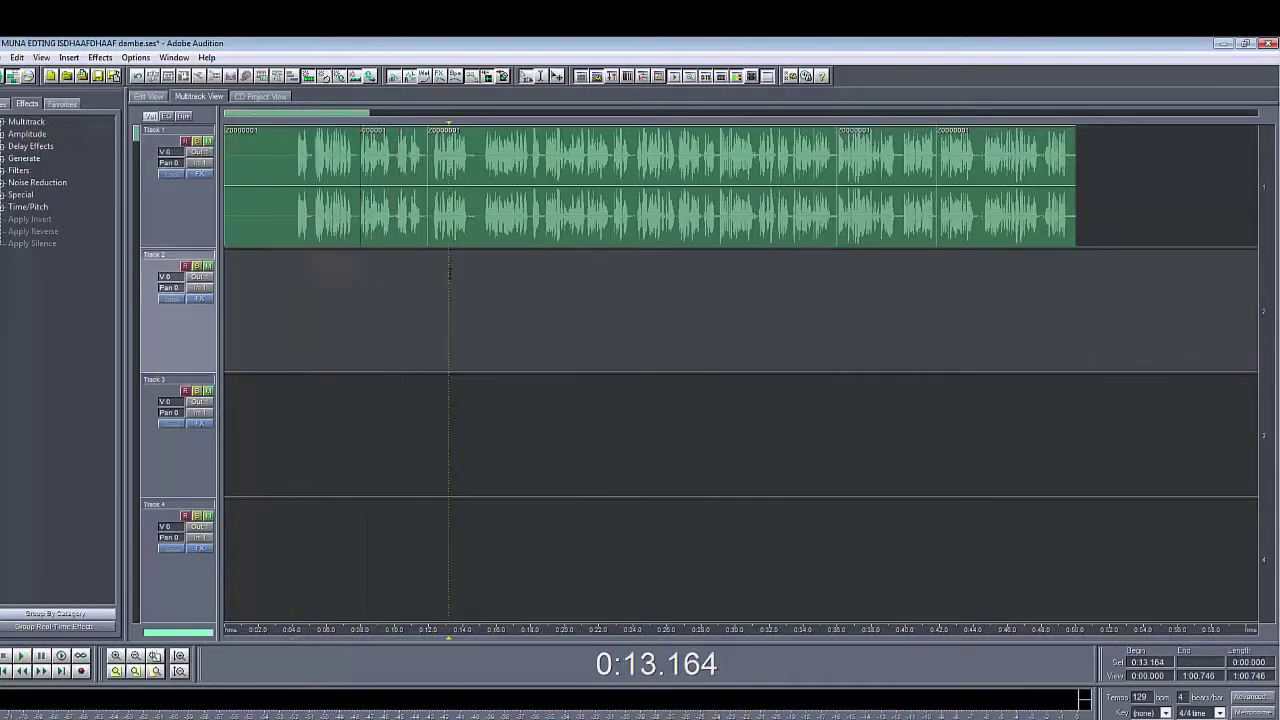
Delete the silence before the first phrase of the first Track 1 clip, from the session start to about 0:04
left_click(292, 158)
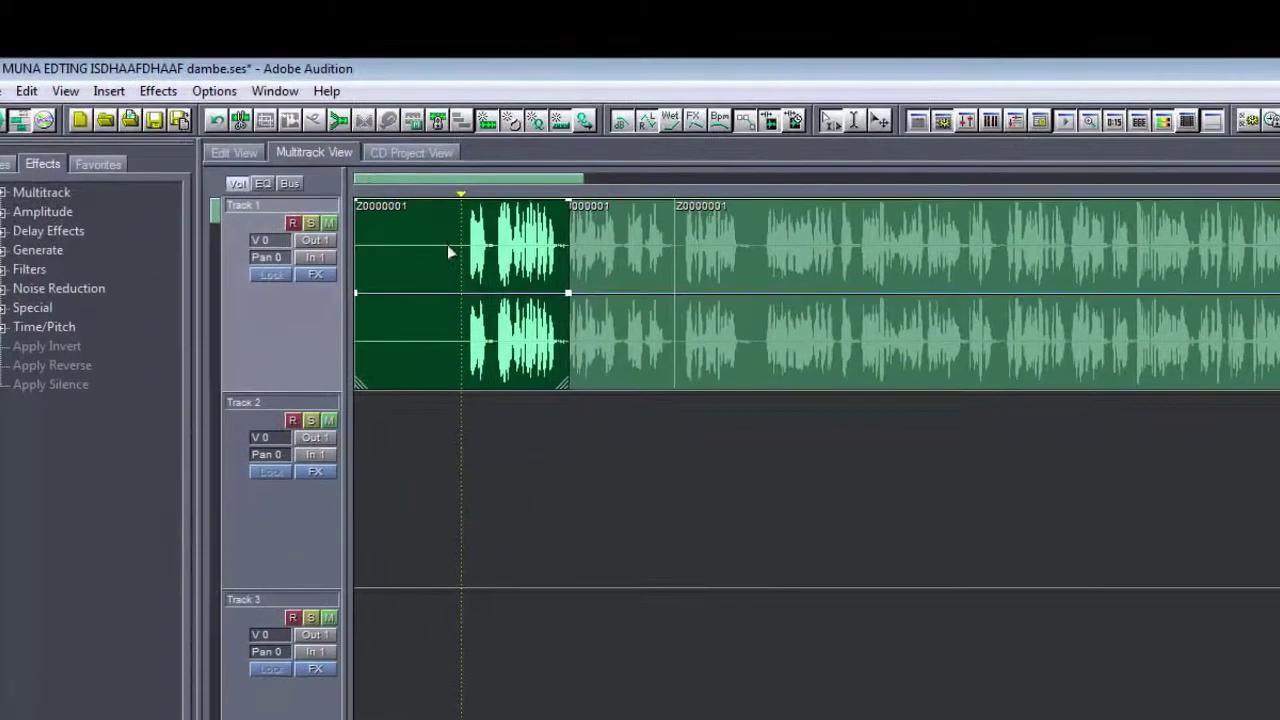
left_click_drag(453, 240, 342, 240)
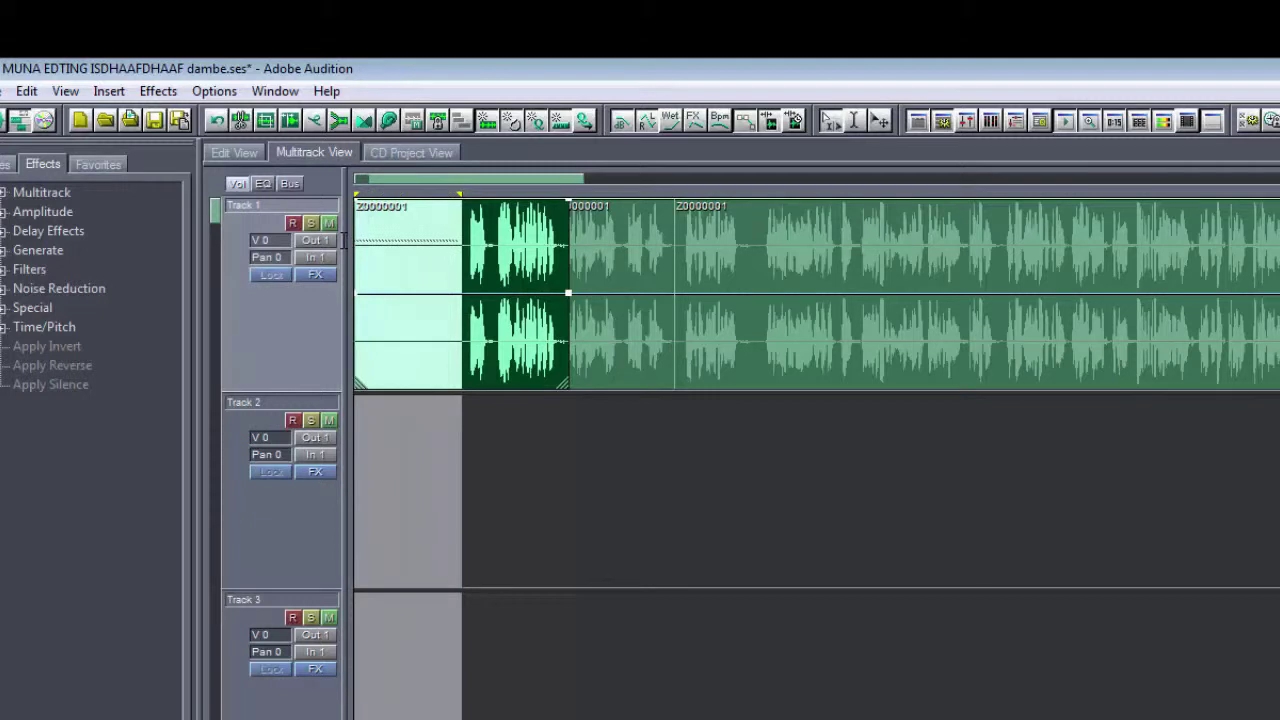
left_click(343, 240)
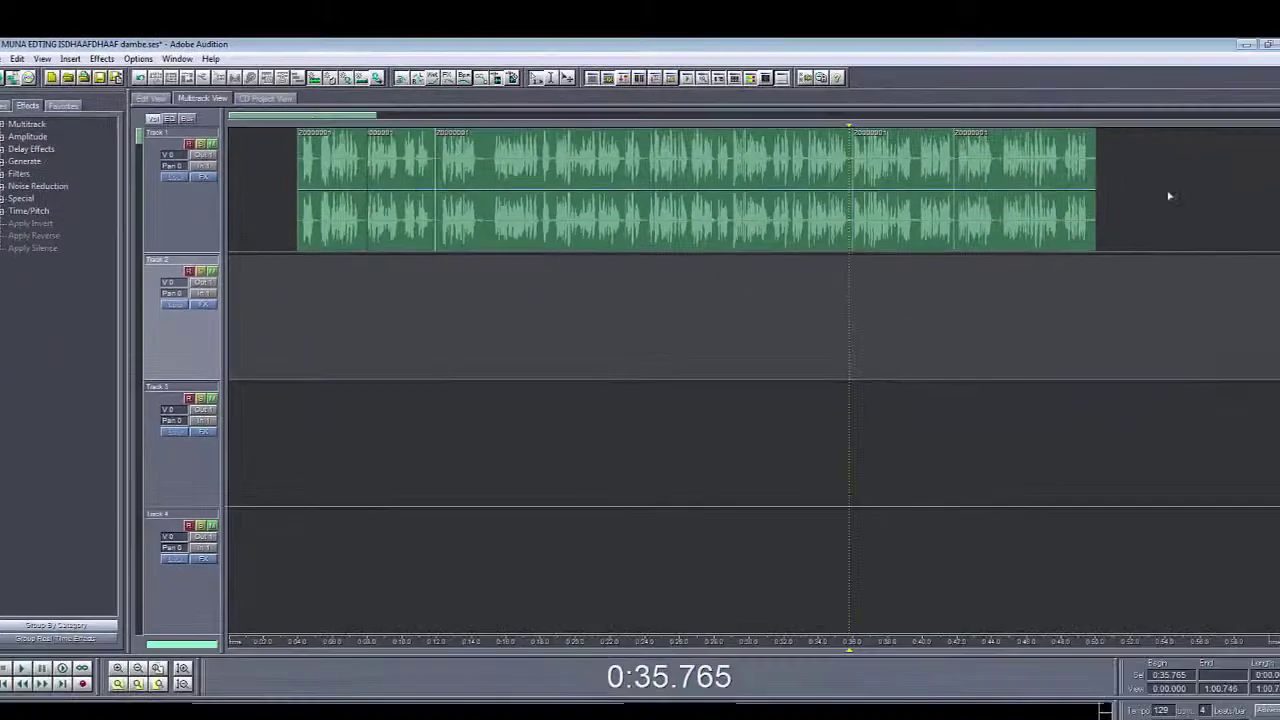
left_click(1279, 289)
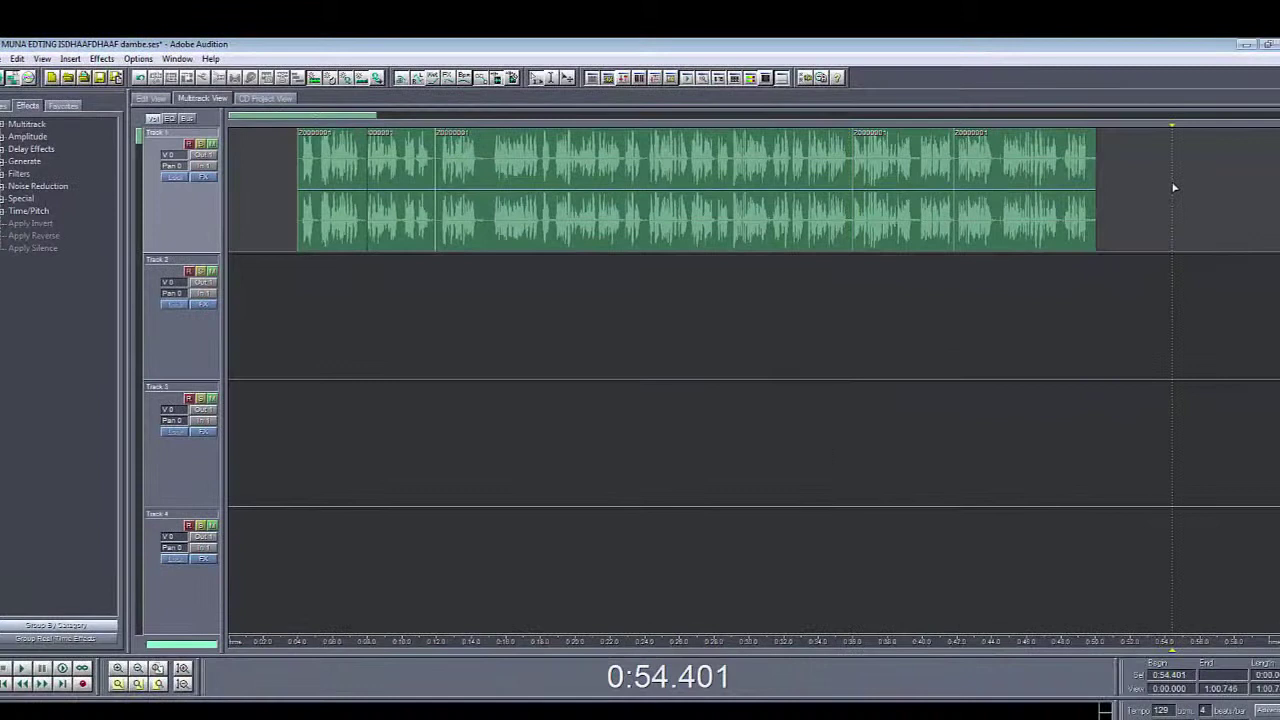
left_click_drag(1122, 188, 292, 188)
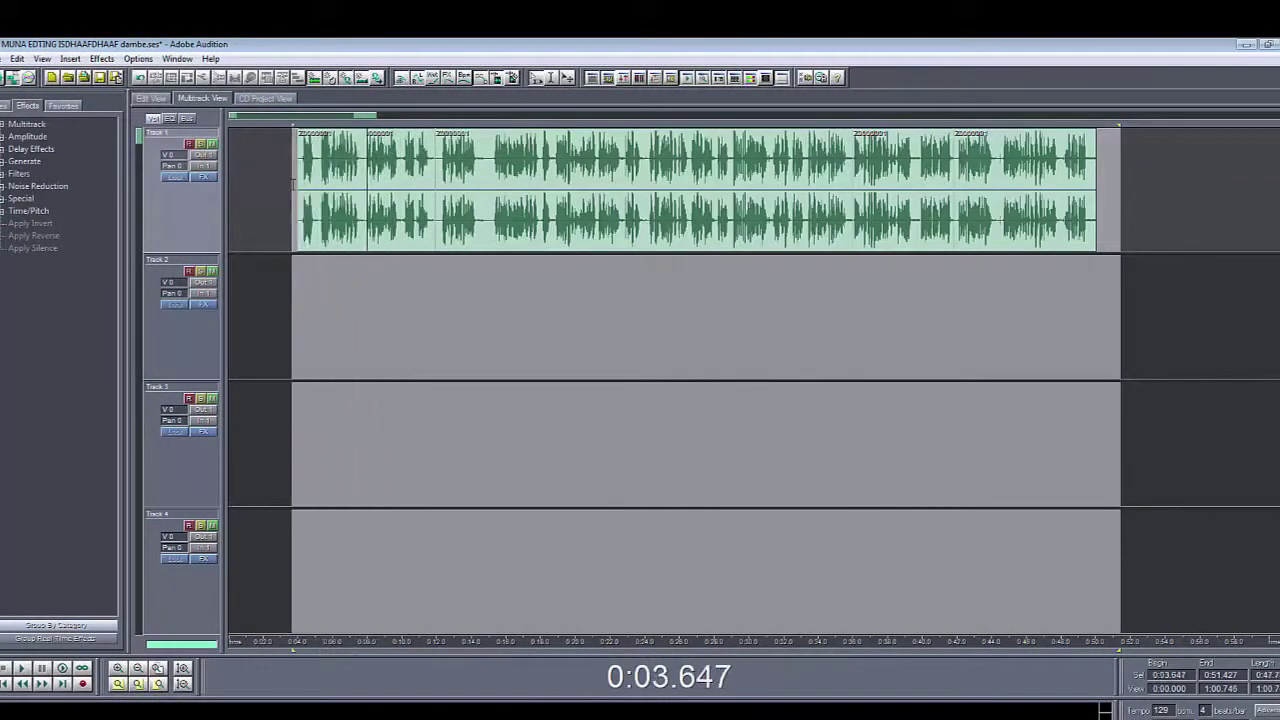
left_click(1120, 187)
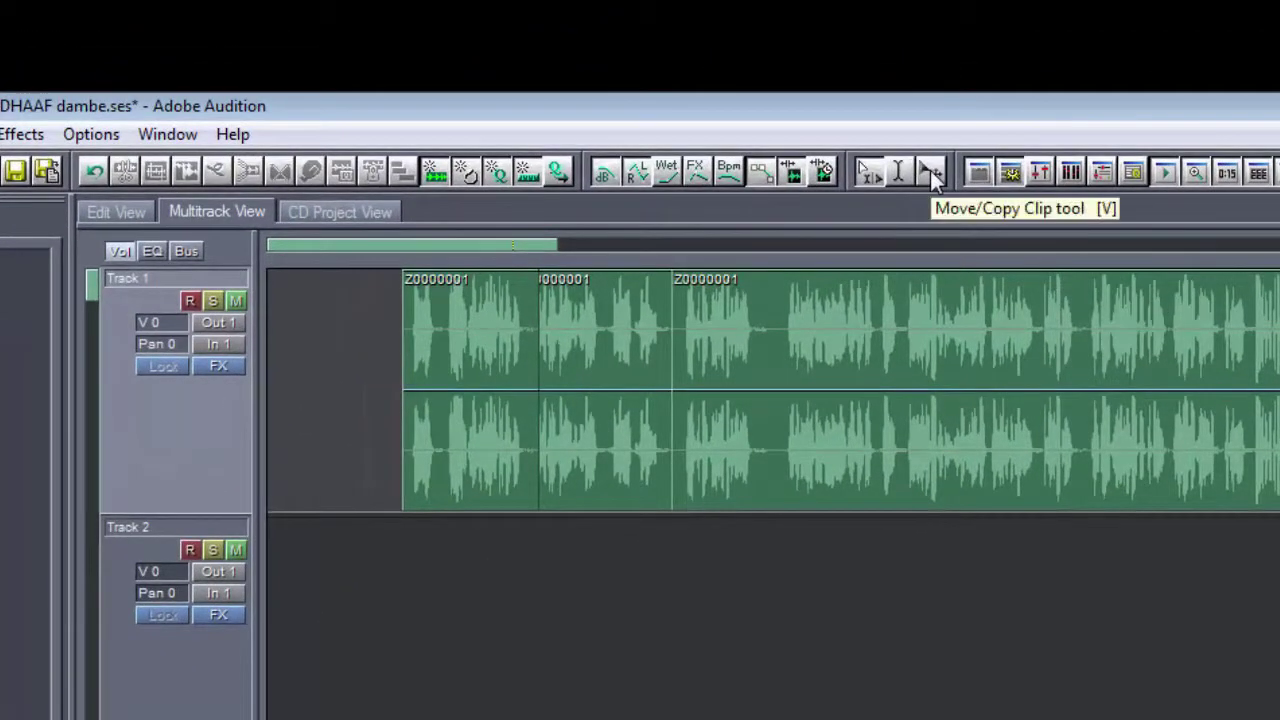
Select all Track 1 clips with the Move/Copy Clip tool and move them together to the session start at 0:00
left_click(930, 171)
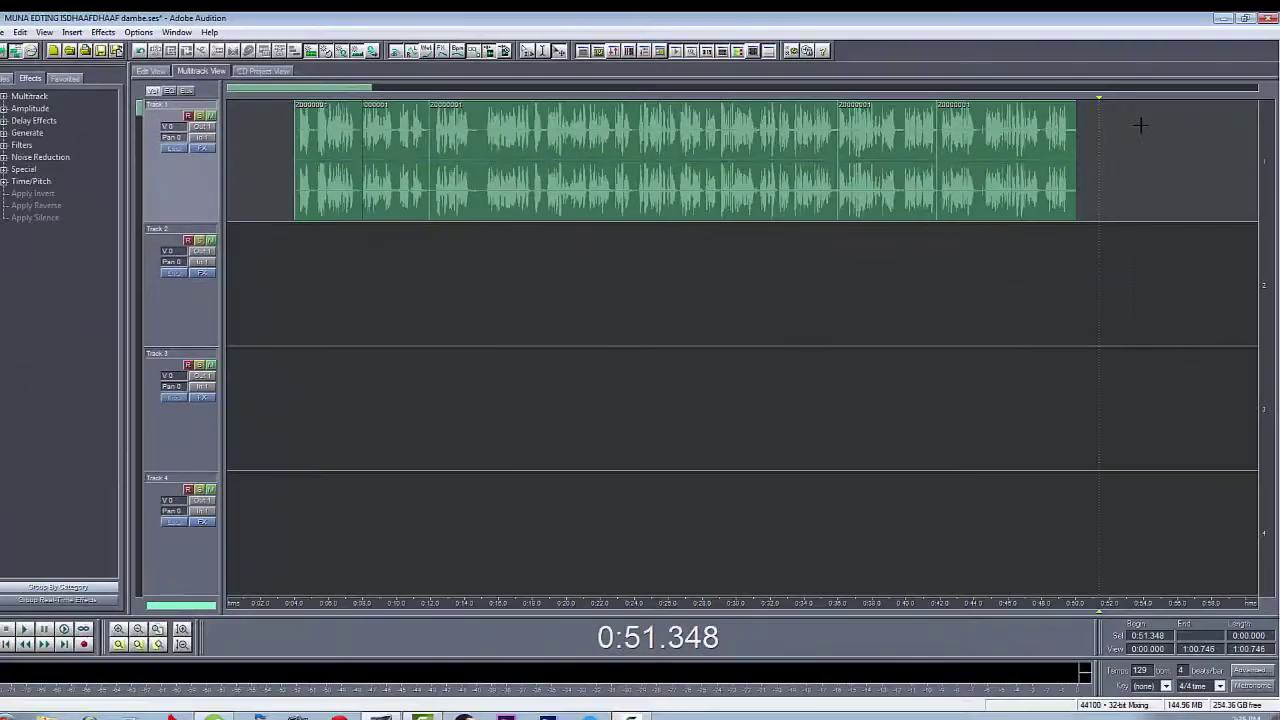
left_click_drag(1140, 125, 340, 160)
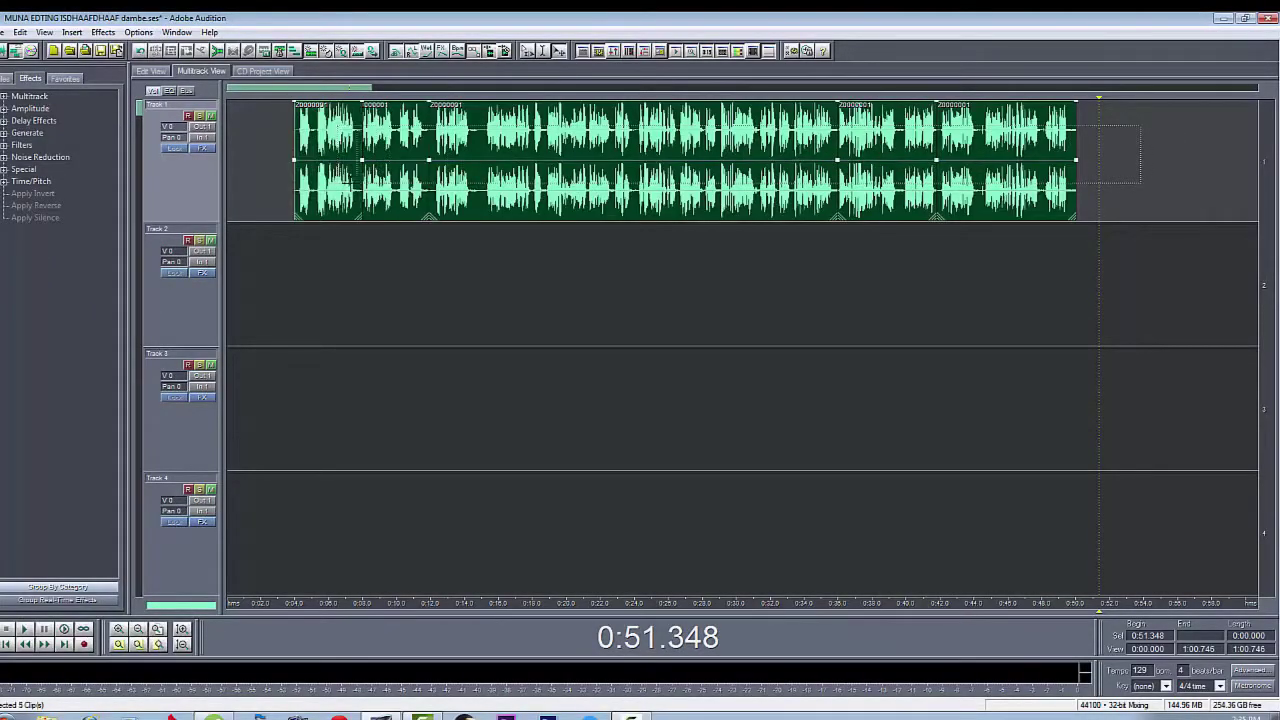
left_click(1170, 120)
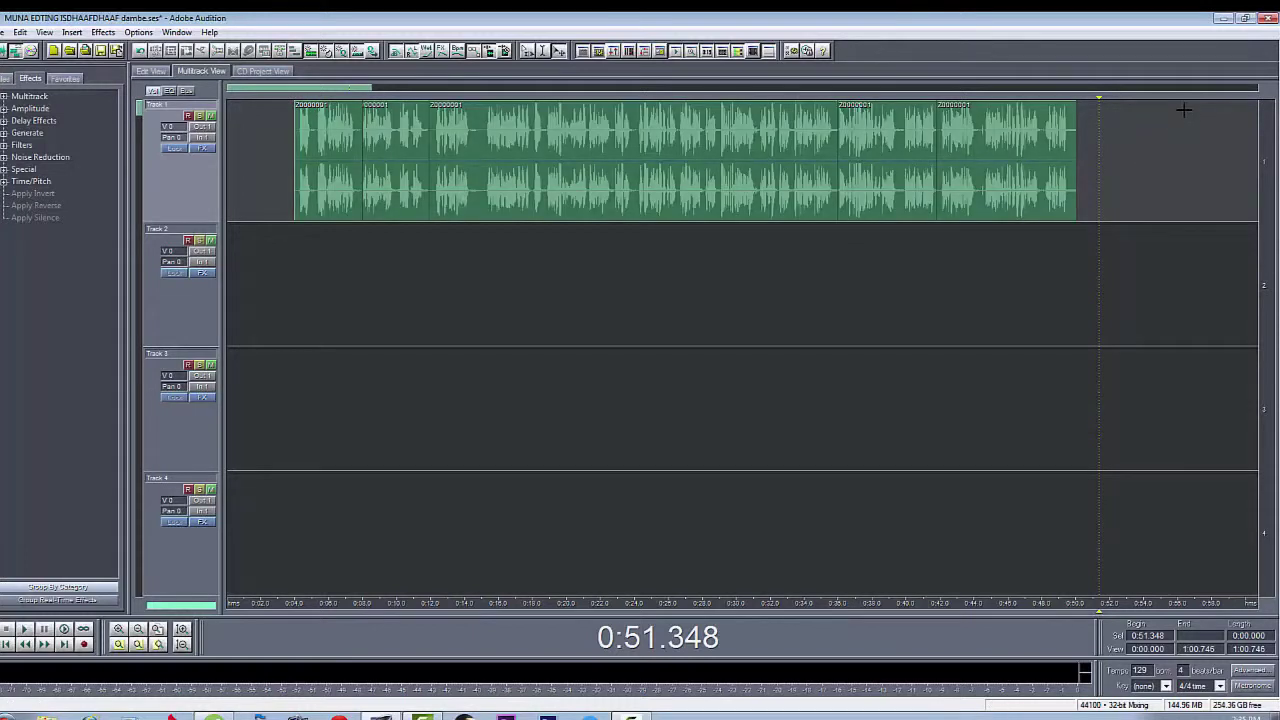
key("ctrl+a")
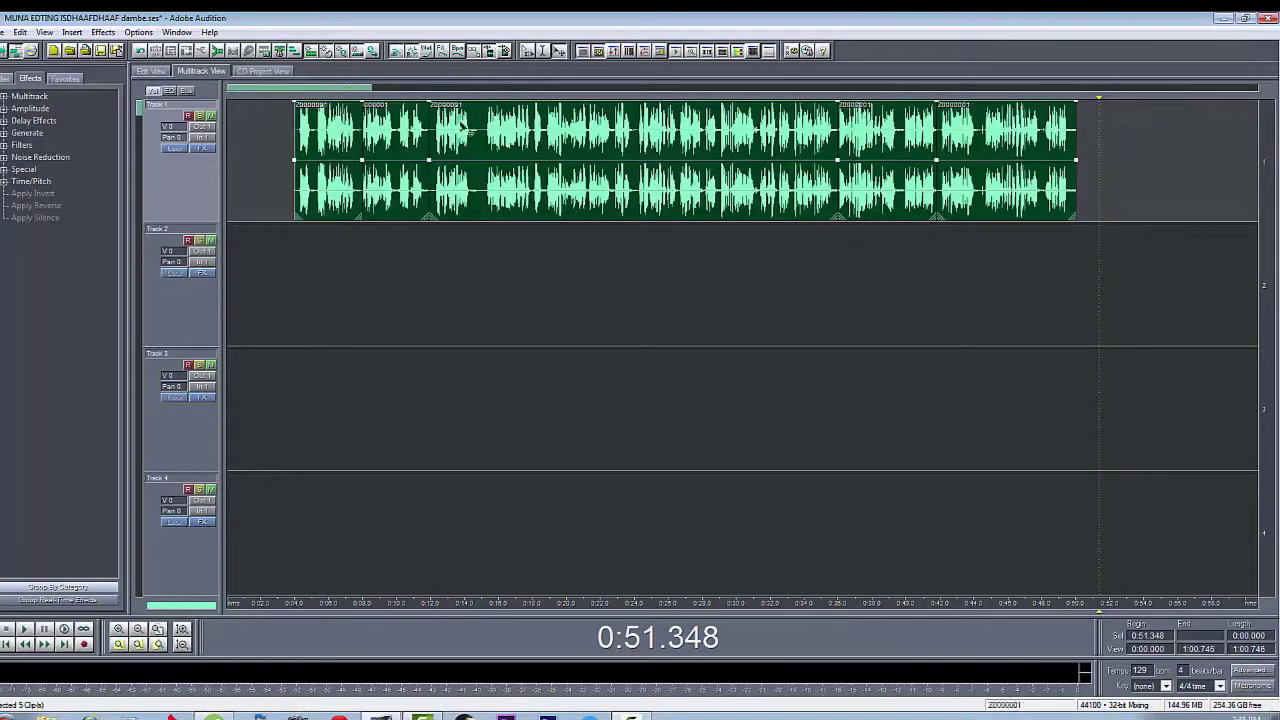
left_click_drag(510, 111, 431, 111)
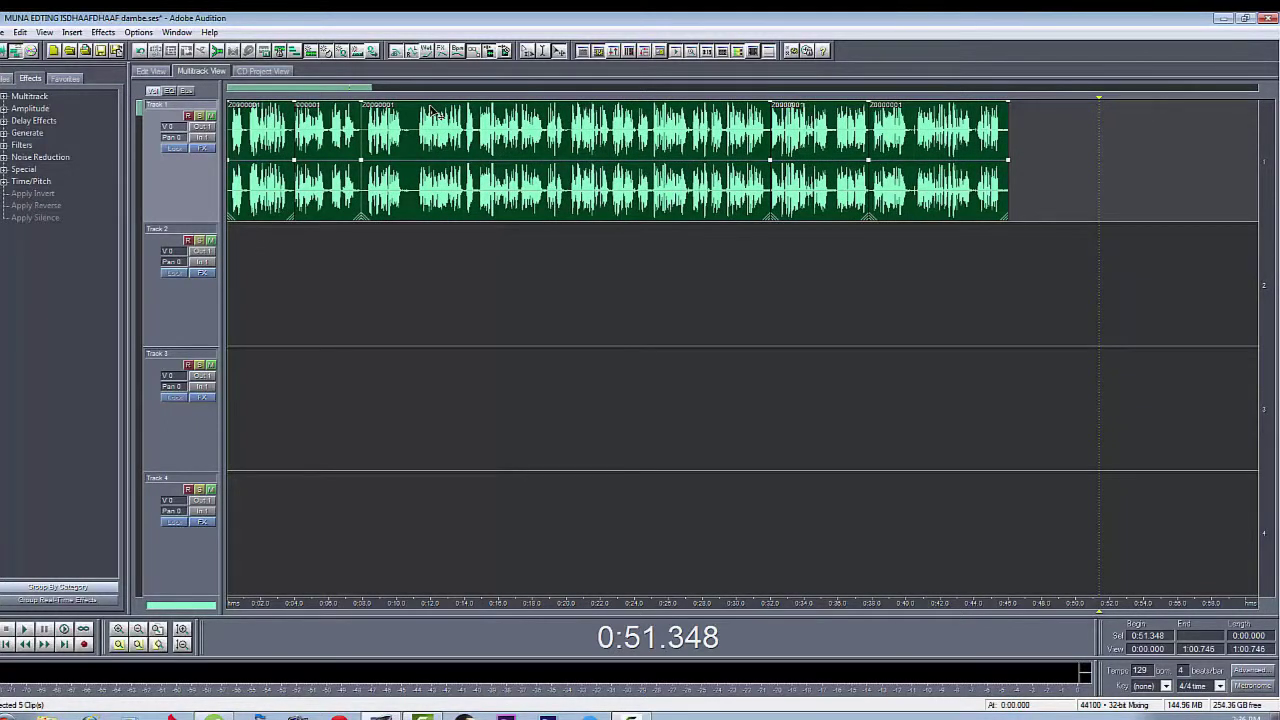
Try to place all the selected clips on Track 2 at about 0:34 and cancel the placement
left_click(559, 51)
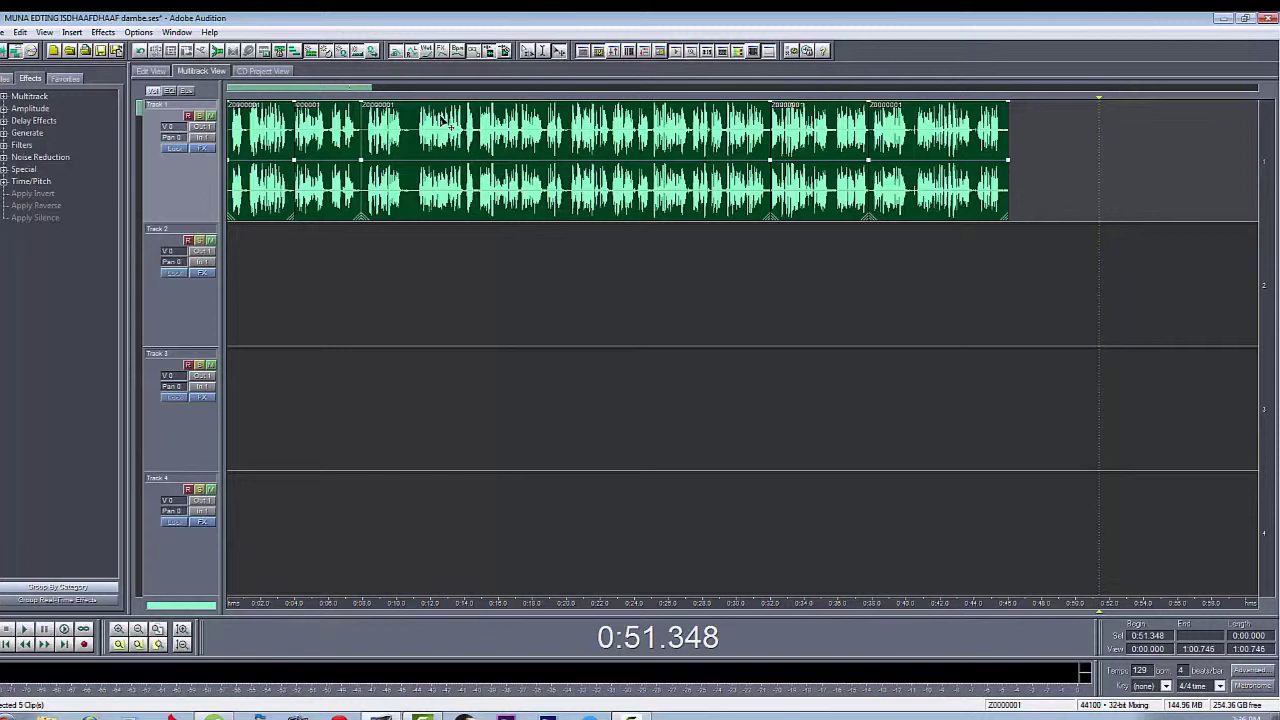
left_click_drag(444, 124, 1018, 325)
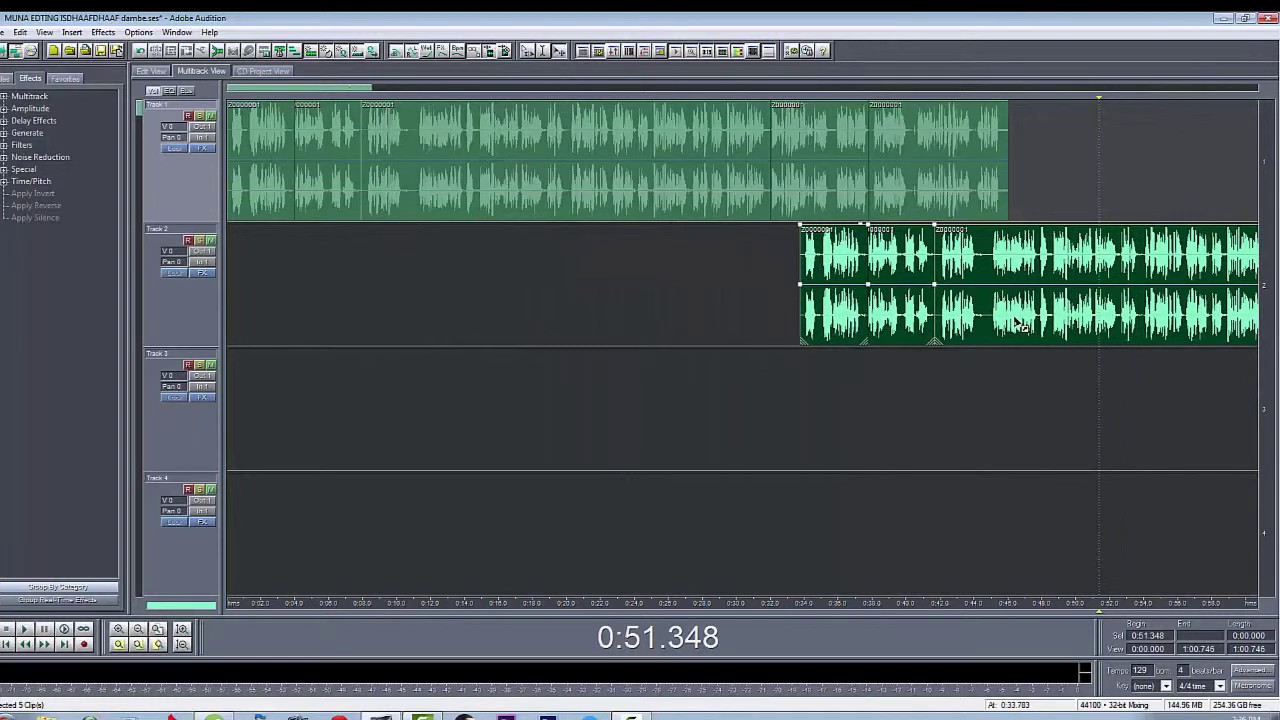
left_click_drag(1018, 325, 1017, 320)
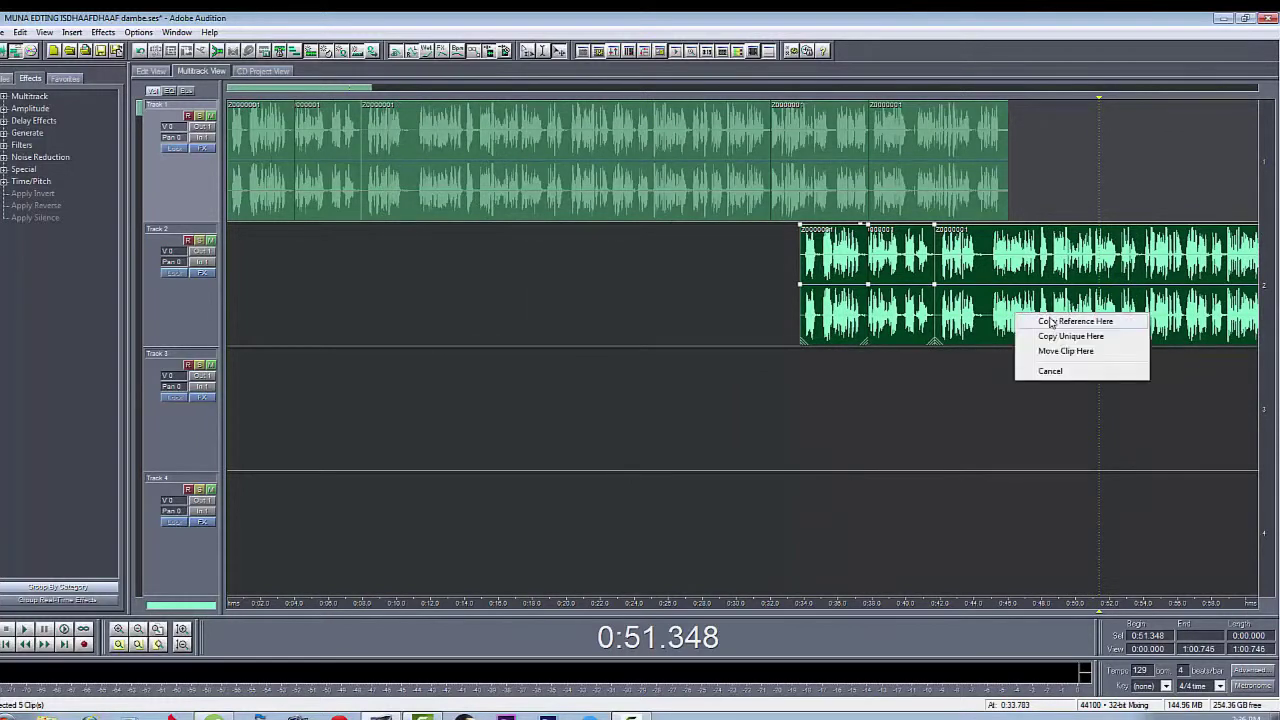
left_click(1058, 374)
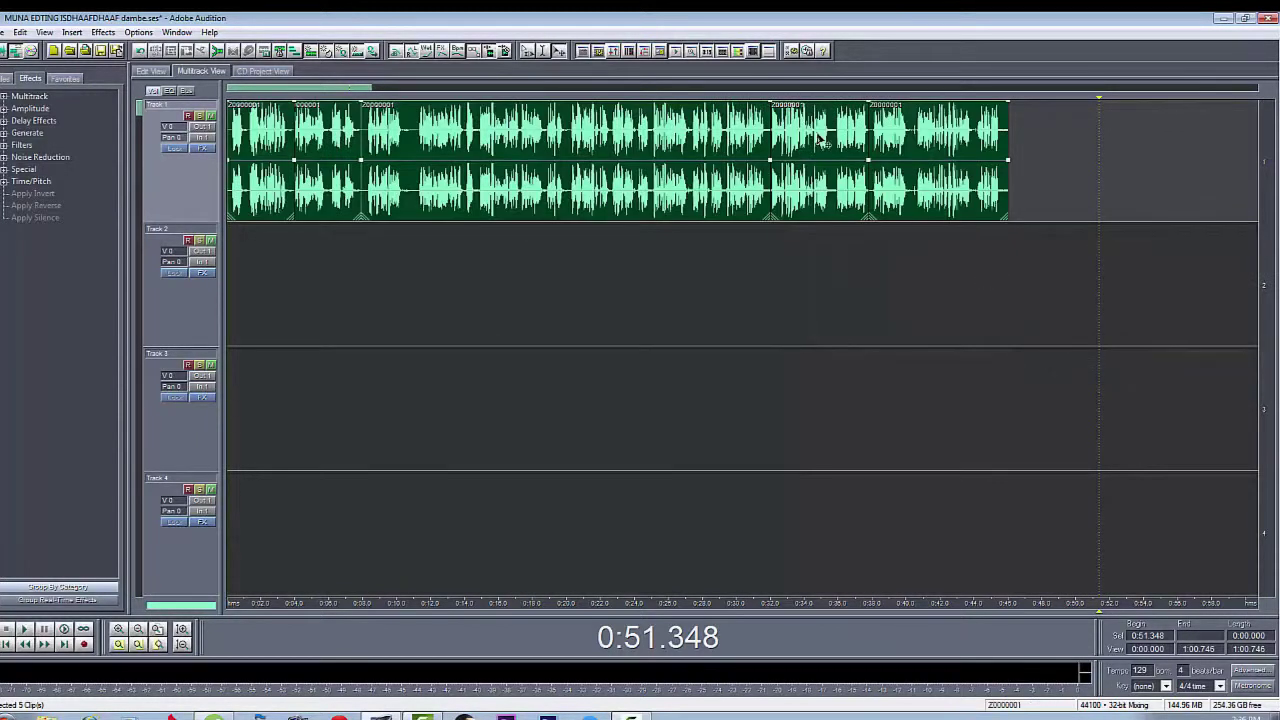